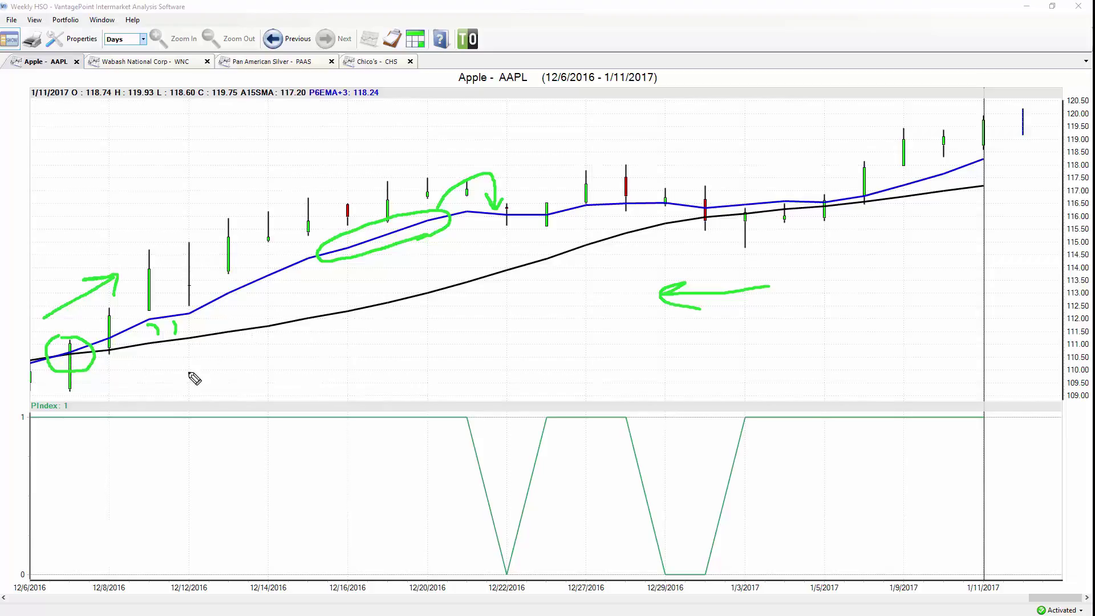
Mark the PIndex label with an arrow and circle, circle its 1 and 0 levels, write 48 with up-down arrows, and clear the ink.
mouse_move(21, 362)
left_mouse_down()
mouse_move(10, 411)
mouse_move(31, 398)
mouse_move(93, 407)
mouse_move(60, 420)
mouse_move(27, 414)
mouse_move(25, 400)
mouse_move(57, 397)
left_mouse_up()
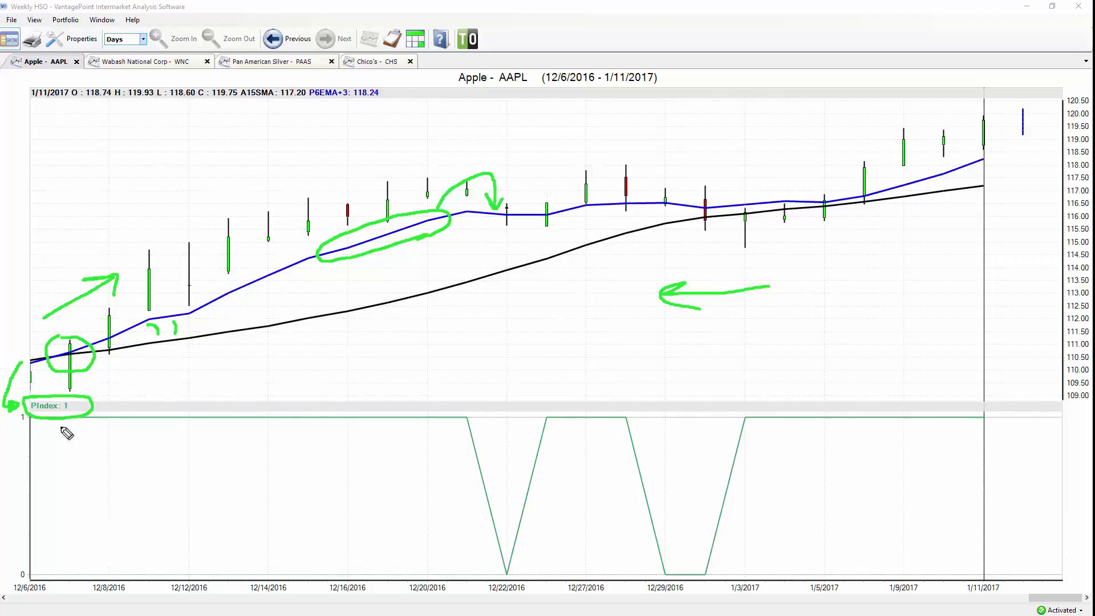
left_click_drag(19, 415, 17, 415)
left_click(18, 567)
mouse_move(21, 567)
left_mouse_down()
mouse_move(23, 583)
mouse_move(16, 564)
left_mouse_up()
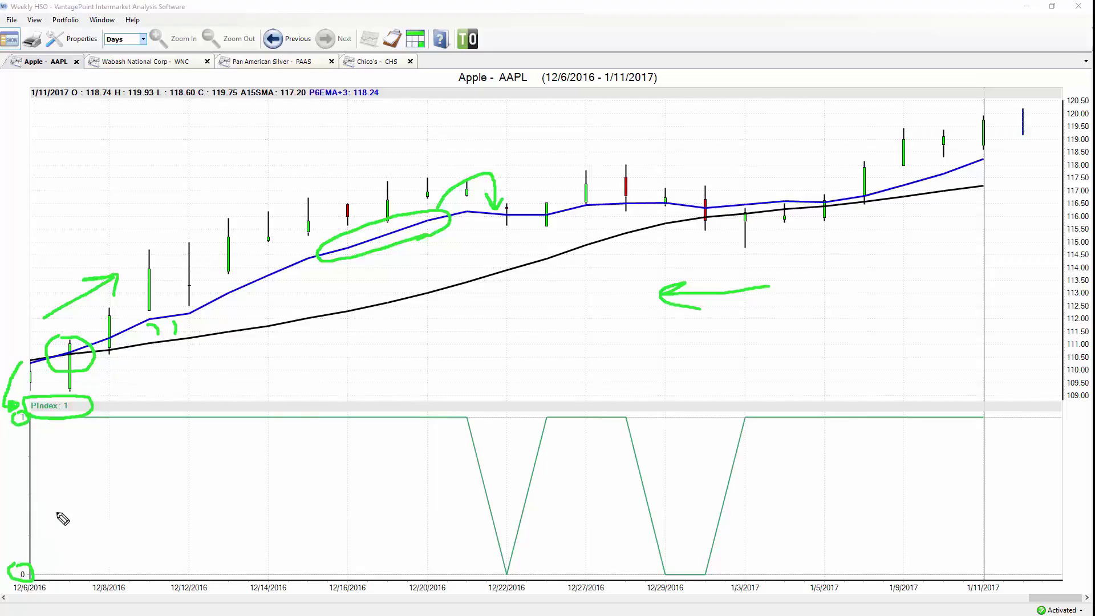
mouse_move(162, 371)
left_mouse_down()
mouse_move(168, 396)
mouse_move(180, 374)
mouse_move(188, 388)
mouse_move(180, 391)
mouse_move(181, 371)
mouse_move(225, 366)
mouse_move(209, 380)
mouse_move(229, 397)
mouse_move(229, 372)
mouse_move(225, 399)
left_mouse_up()
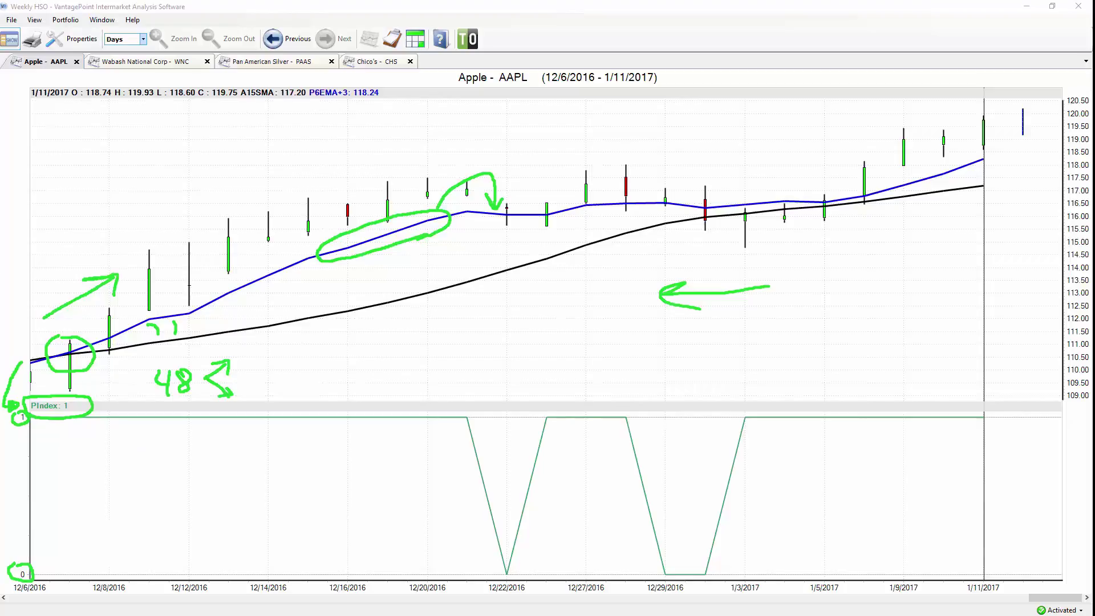
key("Escape")
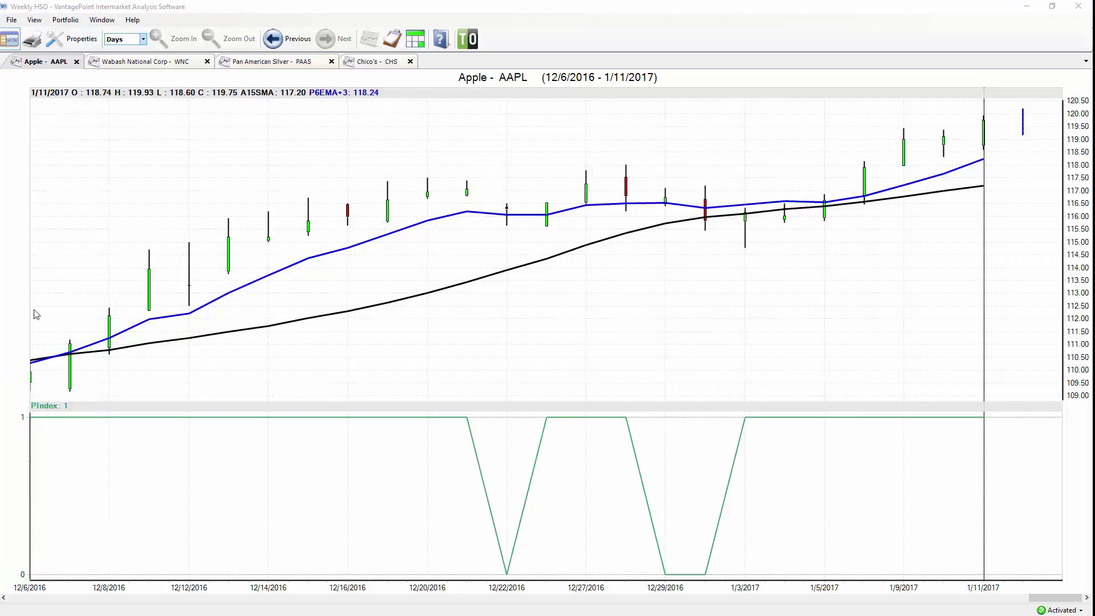
Measure the Apple move with ProfitCalc on a line from 12/8/2016 at about 110.88 to 1/11/2017 at about 119.71, and delete the custom lines.
left_click_drag(84, 337, 84, 363)
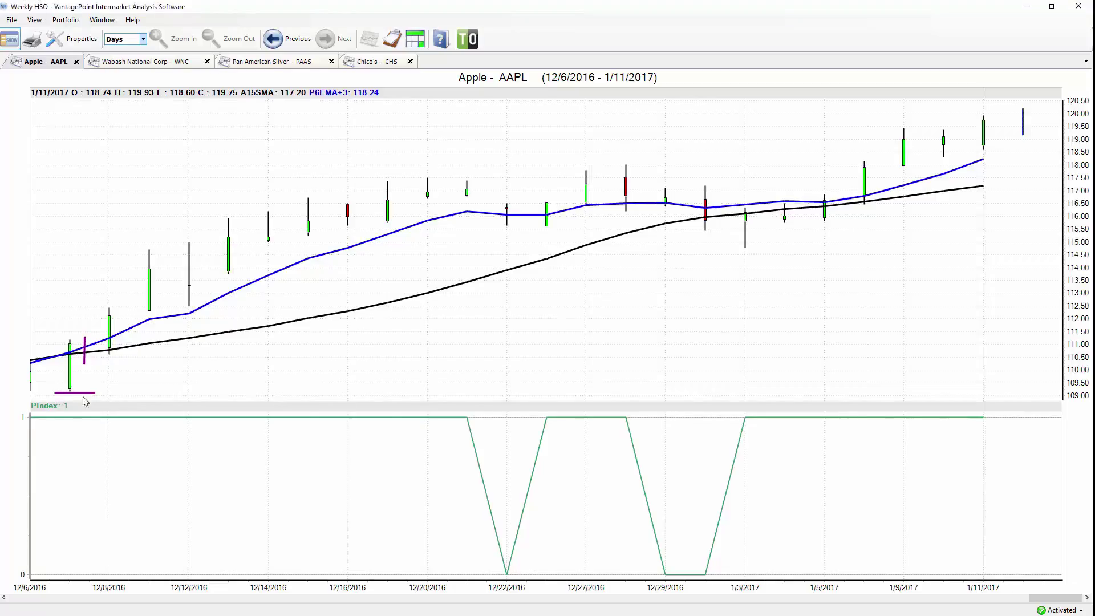
left_click_drag(109, 348, 983, 126)
right_click(964, 130)
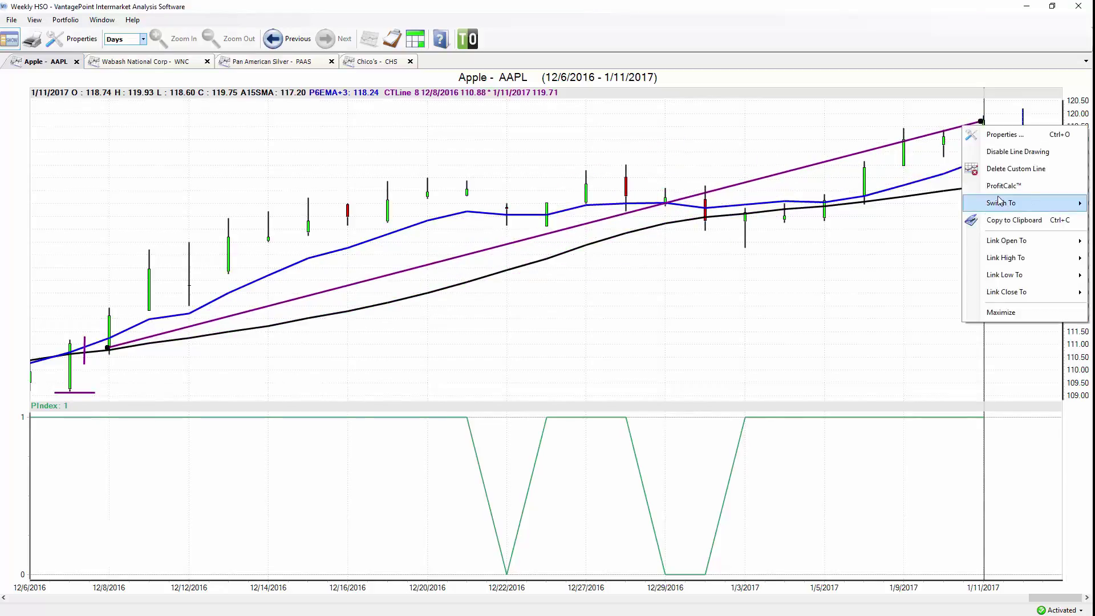
left_click(1003, 113)
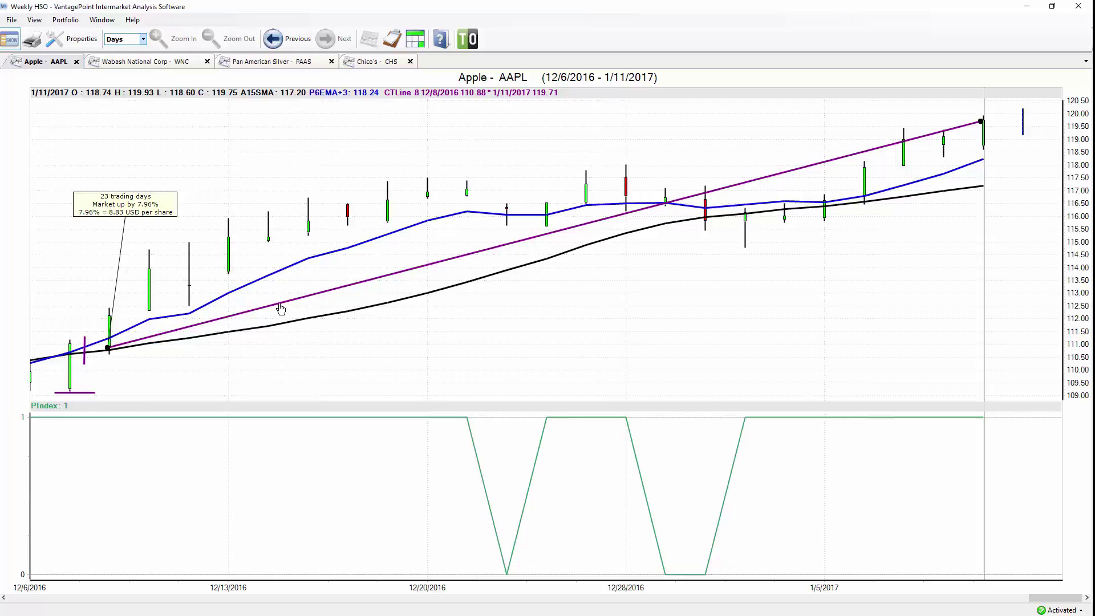
key("Delete")
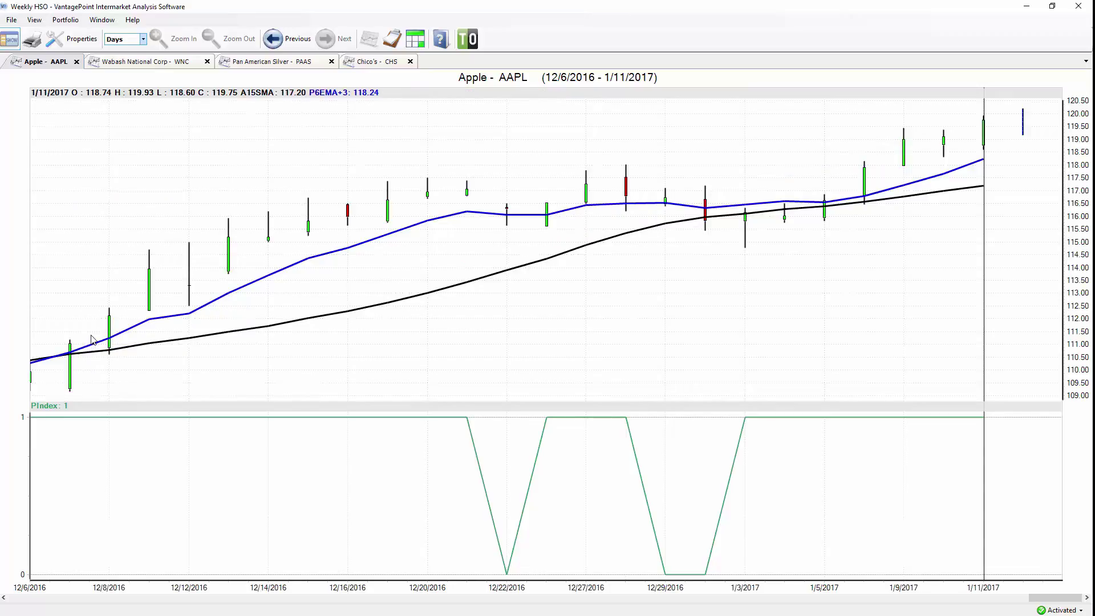
Circle the 12/7/2016 moving-average crossover in green ink, underline that bar's low, and draw a rising arrow along the December rally.
key("ctrl+2")
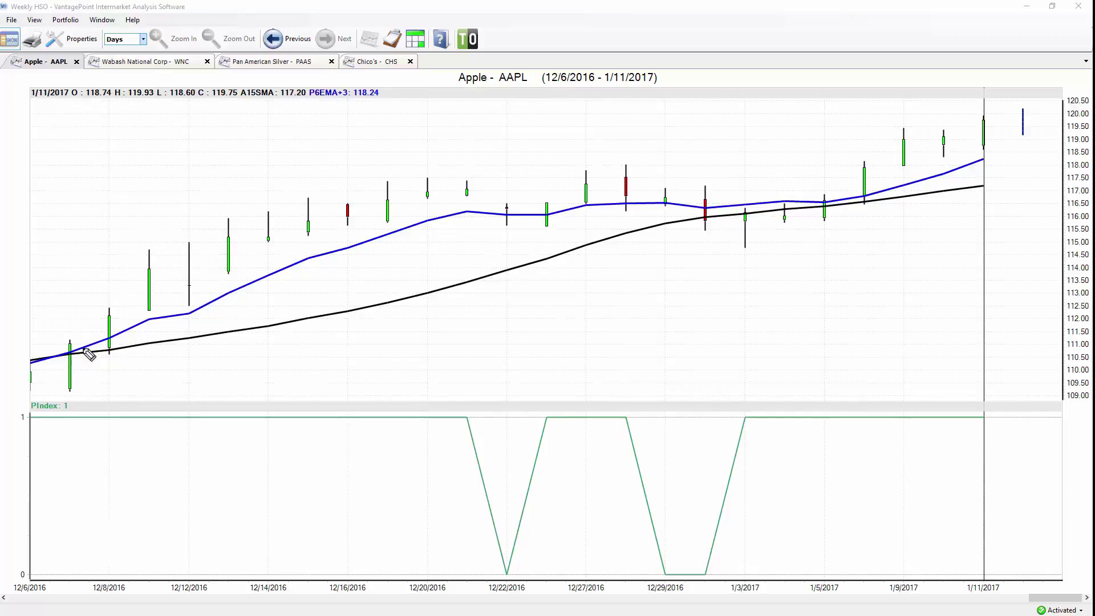
mouse_move(74, 343)
left_mouse_down()
mouse_move(83, 347)
mouse_move(73, 383)
mouse_move(187, 392)
left_mouse_up()
mouse_move(136, 294)
left_mouse_down()
mouse_move(479, 193)
mouse_move(478, 208)
left_mouse_up()
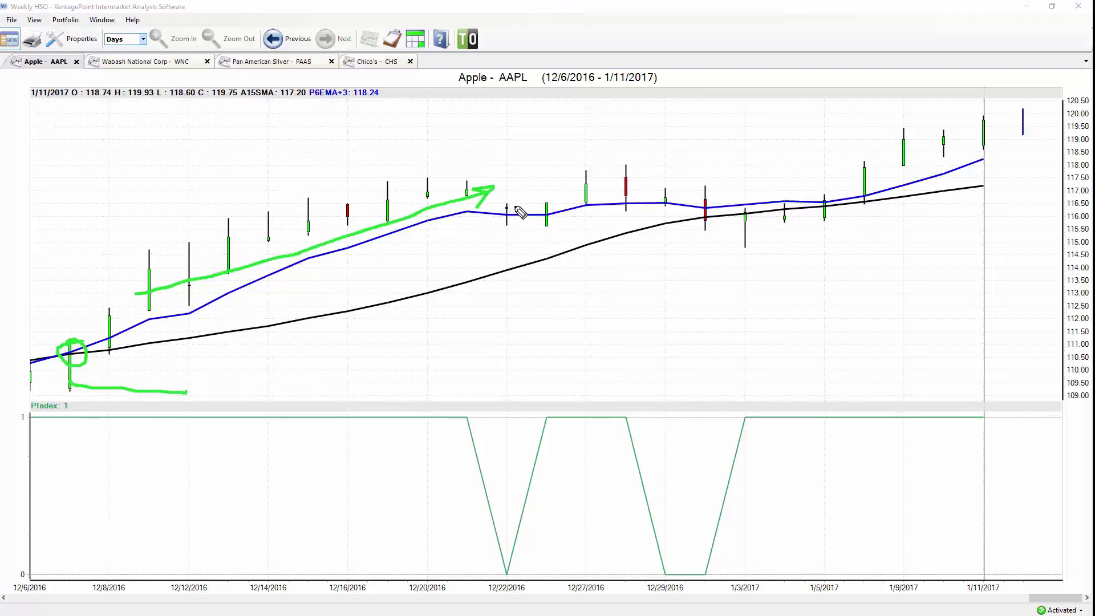
Circle the PIndex low at 12/22/2016 and its return to 1, and mark the flattening blue line and late-December dip on the price chart.
mouse_move(512, 552)
left_mouse_down()
mouse_move(500, 576)
mouse_move(509, 550)
left_mouse_up()
left_click_drag(550, 407, 533, 412)
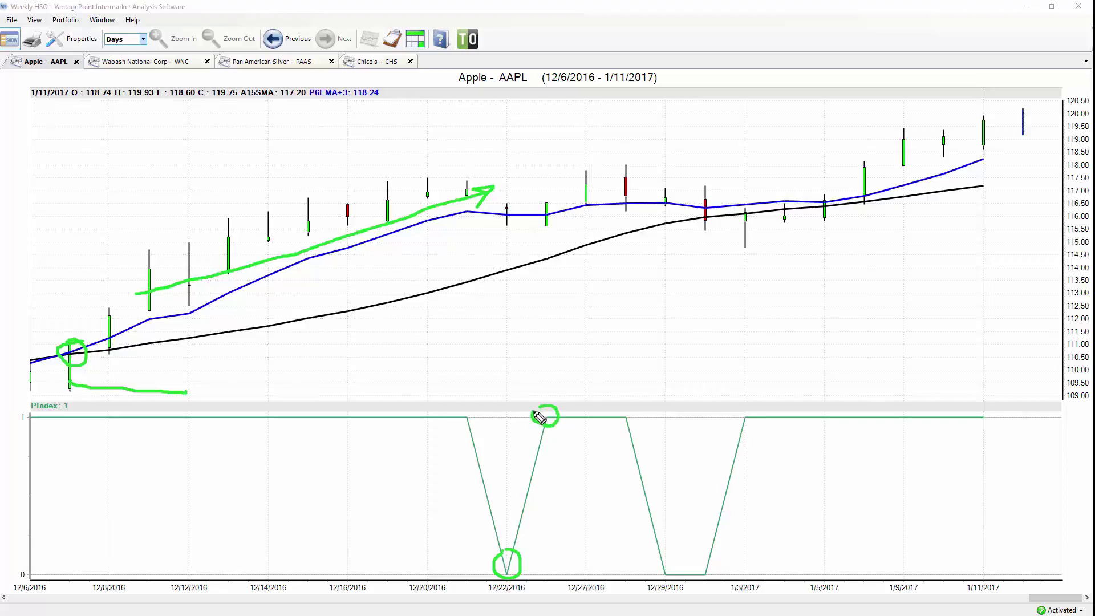
left_click_drag(461, 221, 477, 267)
mouse_move(482, 220)
left_mouse_down()
mouse_move(503, 255)
mouse_move(512, 224)
mouse_move(520, 251)
left_mouse_up()
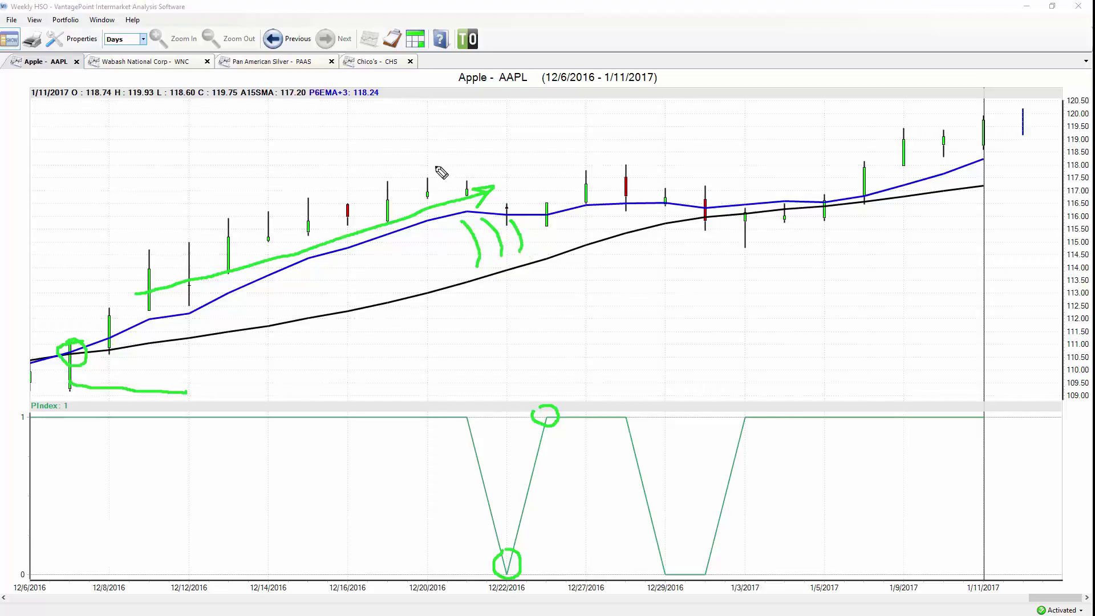
mouse_move(535, 212)
left_mouse_down()
mouse_move(641, 212)
mouse_move(666, 252)
left_mouse_up()
mouse_move(691, 203)
left_mouse_down()
mouse_move(743, 226)
mouse_move(760, 251)
mouse_move(708, 244)
mouse_move(688, 214)
mouse_move(709, 201)
left_mouse_up()
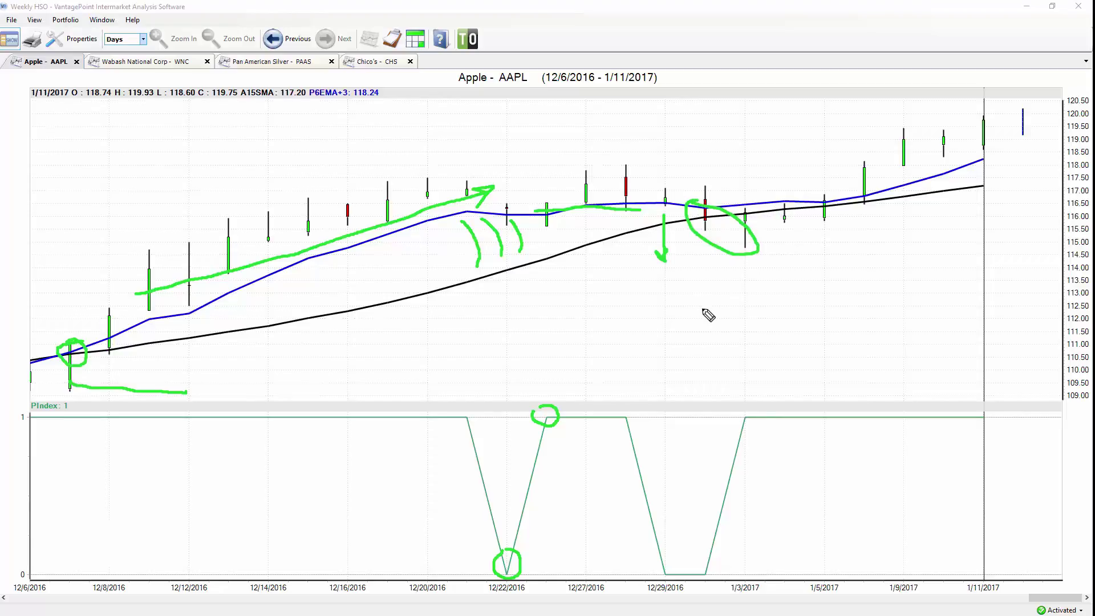
Circle the early-January candles and matching PIndex stretch at 1, stroke beside the last four rising candles, and erase all ink.
mouse_move(743, 203)
left_mouse_down()
mouse_move(841, 219)
mouse_move(756, 231)
mouse_move(741, 213)
left_mouse_up()
mouse_move(739, 407)
left_mouse_down()
mouse_move(847, 402)
mouse_move(808, 437)
mouse_move(742, 409)
left_mouse_up()
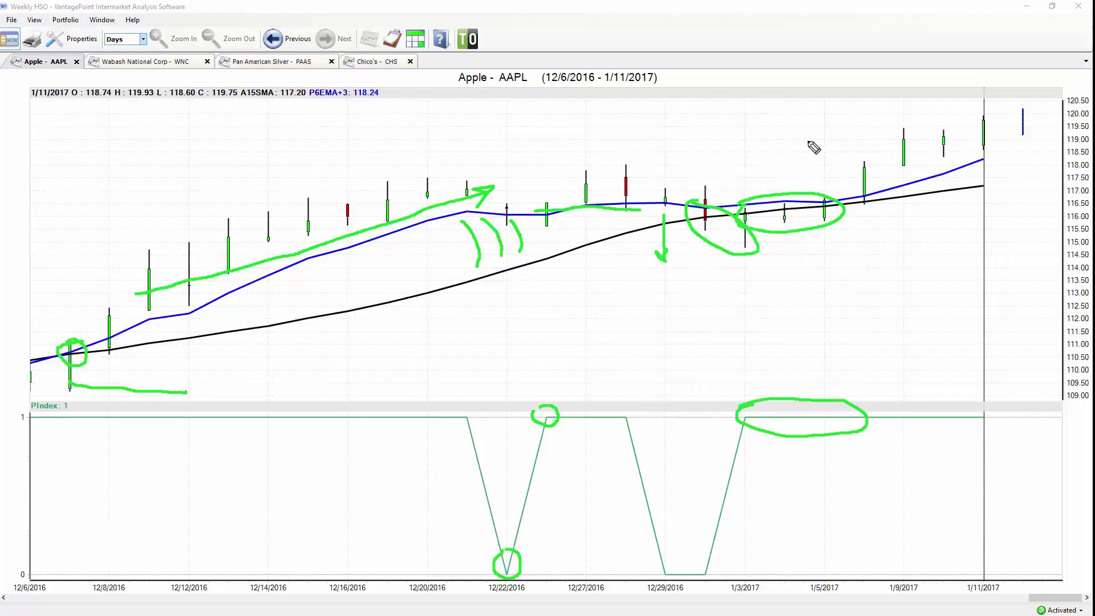
mouse_move(832, 174)
left_mouse_down()
mouse_move(907, 121)
mouse_move(979, 106)
left_mouse_up()
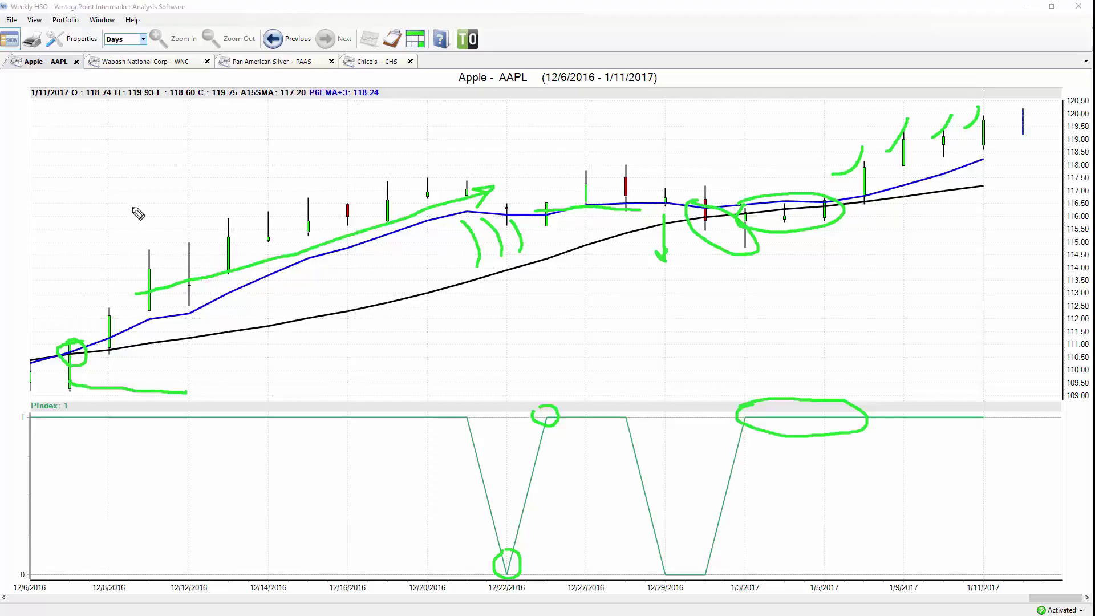
key("e")
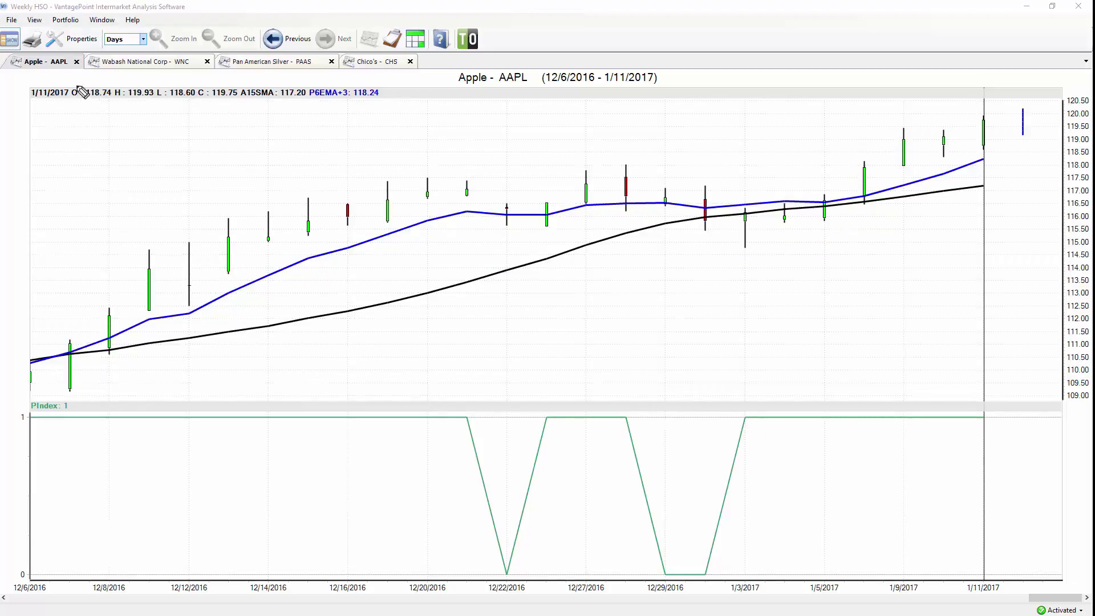
Switch to the Wabash National Corp chart and mark the mid-to-late December price channel with two lines and the November crossover with a circle.
left_click(158, 66)
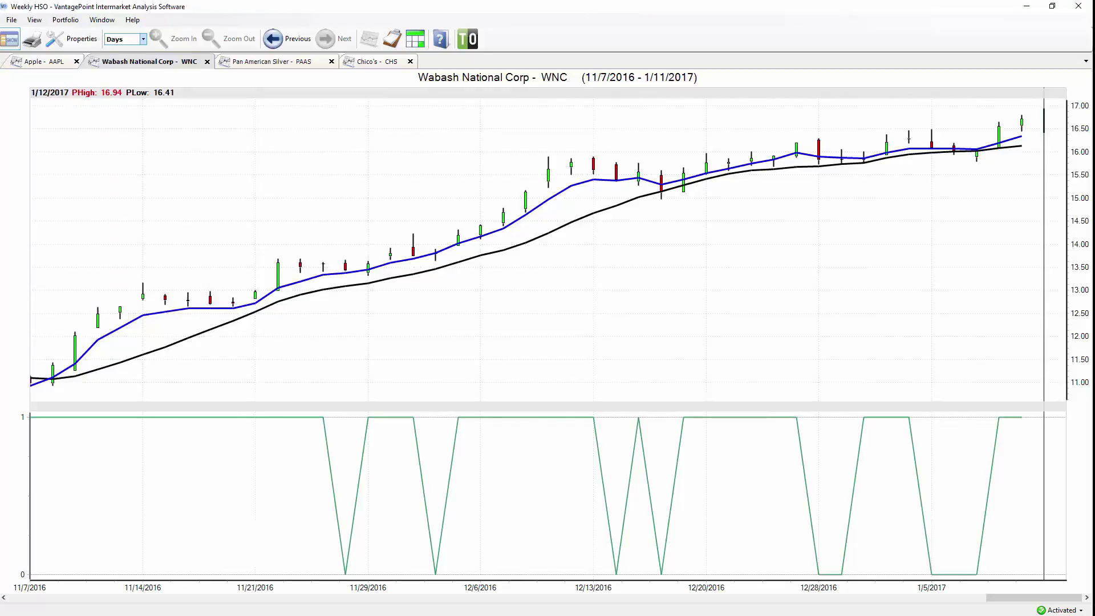
left_click_drag(660, 158, 776, 139)
left_click_drag(648, 209, 772, 186)
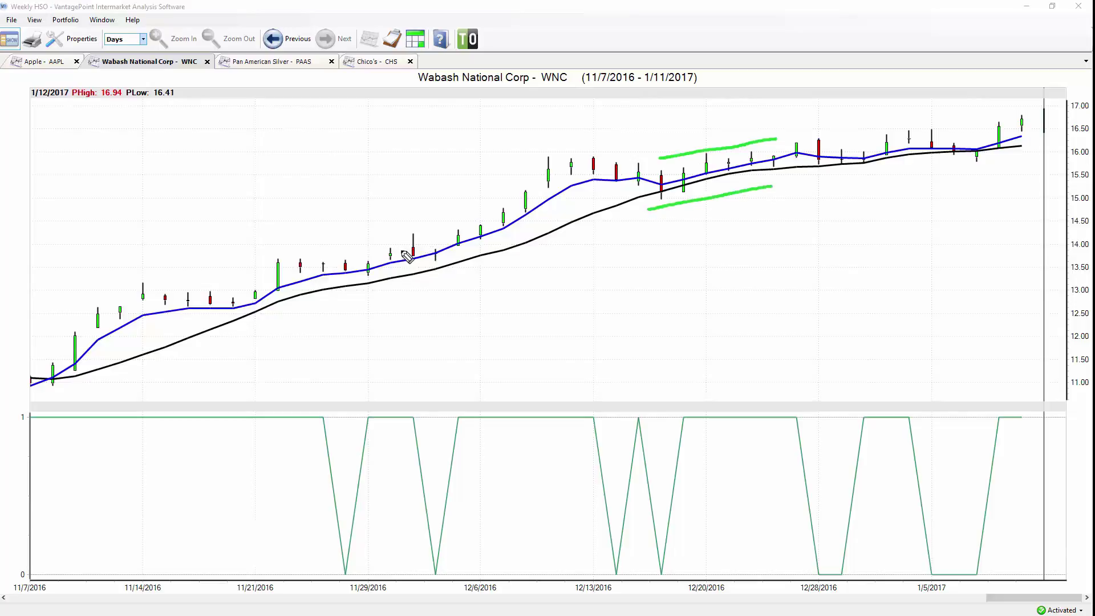
mouse_move(42, 370)
left_mouse_down()
mouse_move(79, 364)
mouse_move(40, 382)
mouse_move(41, 359)
left_mouse_up()
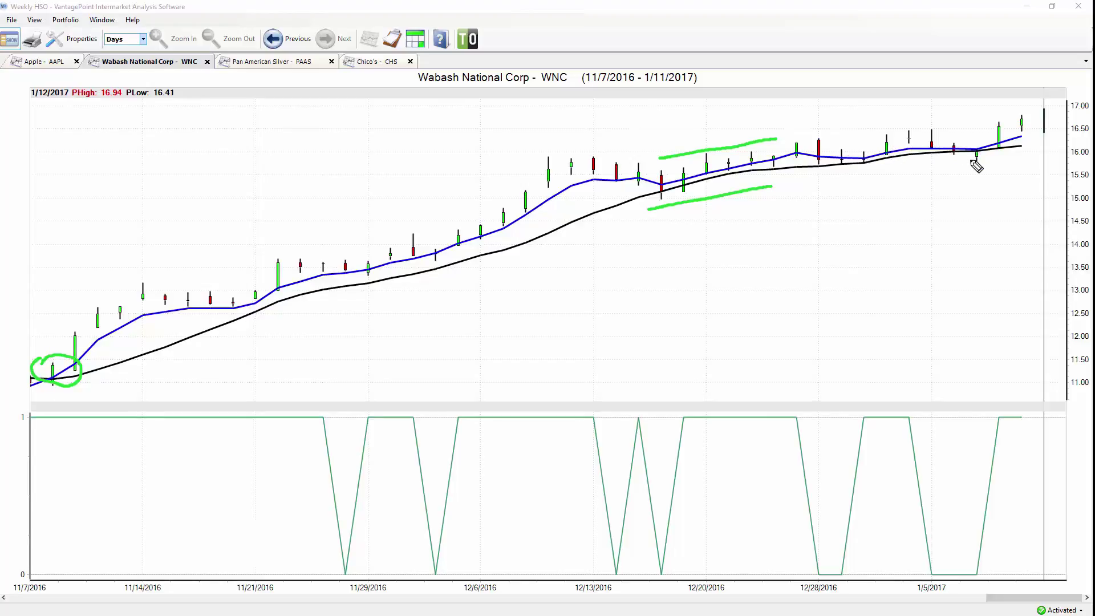
Mark the candles before 12/28/2016 and at 1/5/2017 with the matching PIndex drops, and draw a rising arrow over the final candles.
mouse_move(790, 146)
left_mouse_down()
mouse_move(808, 150)
mouse_move(792, 149)
left_mouse_up()
mouse_move(804, 402)
left_mouse_down()
mouse_move(813, 410)
mouse_move(809, 402)
left_mouse_up()
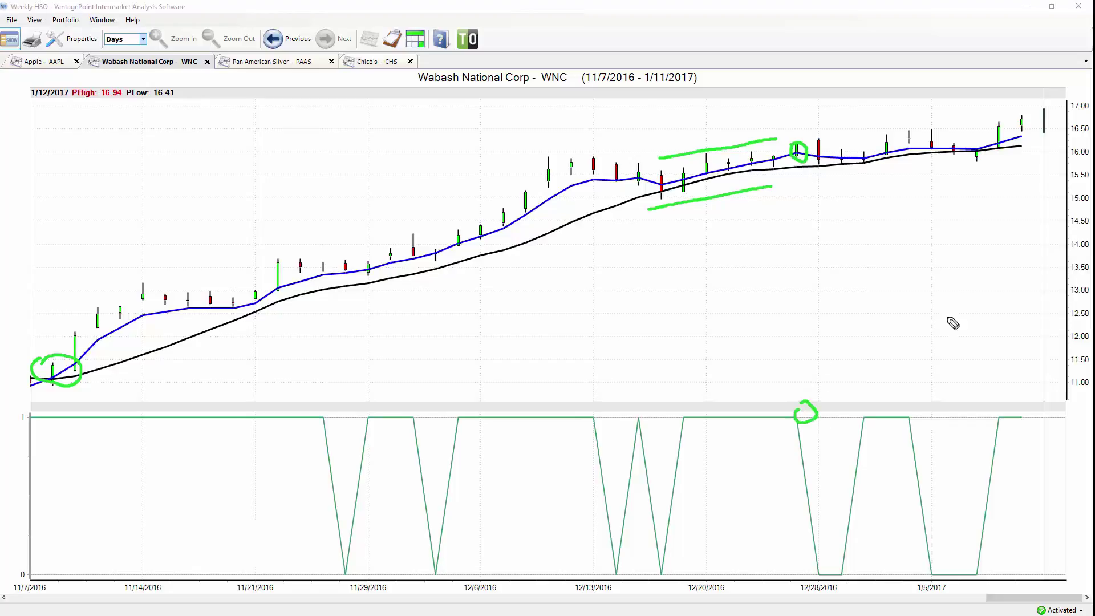
left_click_drag(929, 140, 930, 173)
mouse_move(919, 399)
left_mouse_down()
mouse_move(932, 417)
mouse_move(915, 402)
left_mouse_up()
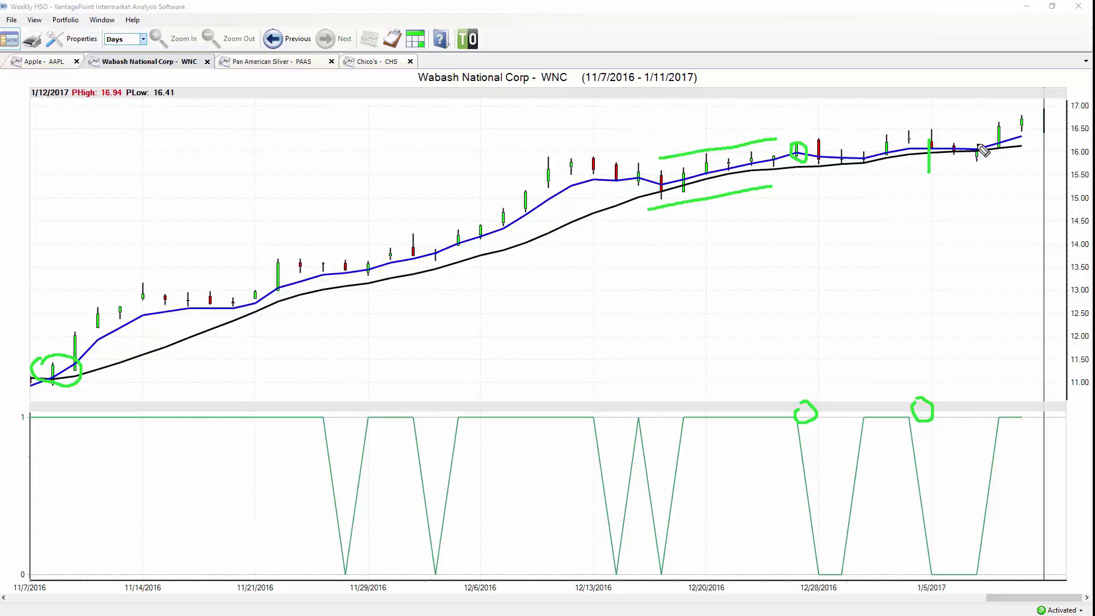
mouse_move(977, 136)
left_mouse_down()
mouse_move(1017, 116)
mouse_move(1003, 113)
mouse_move(1023, 126)
left_mouse_up()
Measure the Wabash move with ProfitCalc on a line from 11/9/2016 at about 11.30 to 1/11/2017 at about 16.64, and underline the result.
mouse_move(82, 371)
left_mouse_down()
mouse_move(547, 268)
mouse_move(960, 142)
left_mouse_up()
right_click(955, 144)
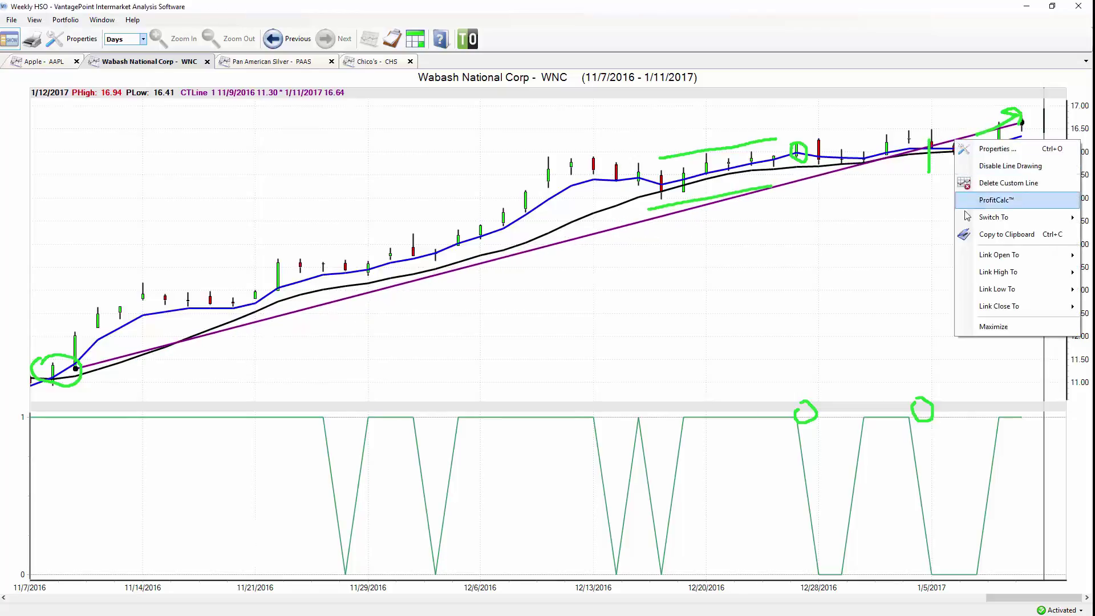
left_click(967, 212)
left_click_drag(57, 341, 223, 258)
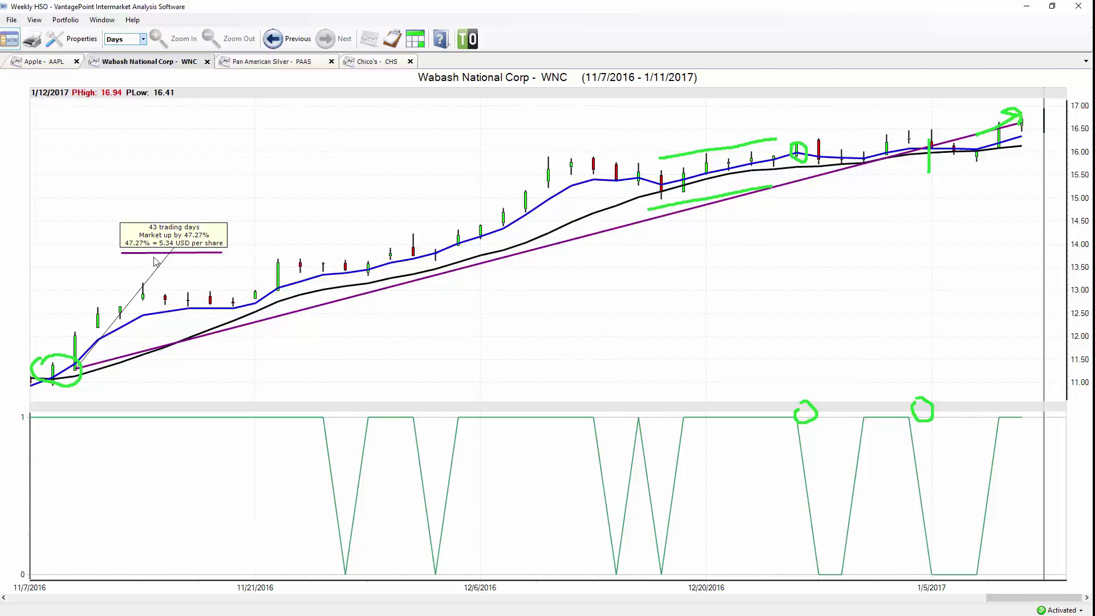
key("Escape")
Switch to the Pan American Silver chart, circle the 12/27/2016 candle with an arrow to the following day, and clear the ink.
left_click(277, 65)
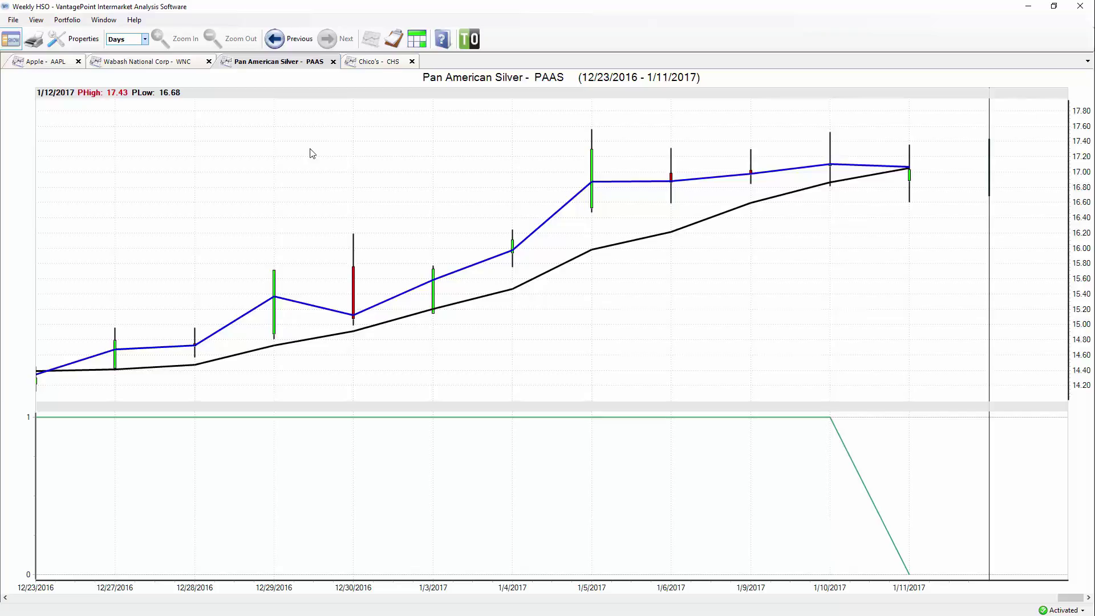
mouse_move(105, 336)
left_mouse_down()
mouse_move(133, 344)
mouse_move(135, 371)
mouse_move(93, 369)
mouse_move(92, 340)
mouse_move(165, 325)
mouse_move(154, 299)
mouse_move(176, 317)
mouse_move(163, 337)
mouse_move(160, 308)
left_mouse_up()
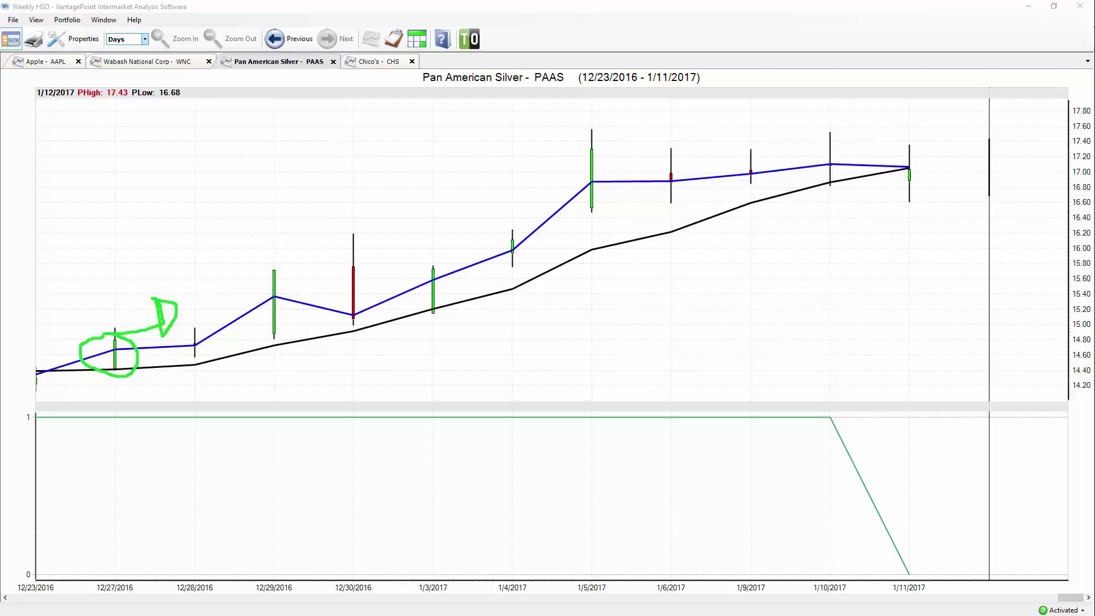
key("Escape")
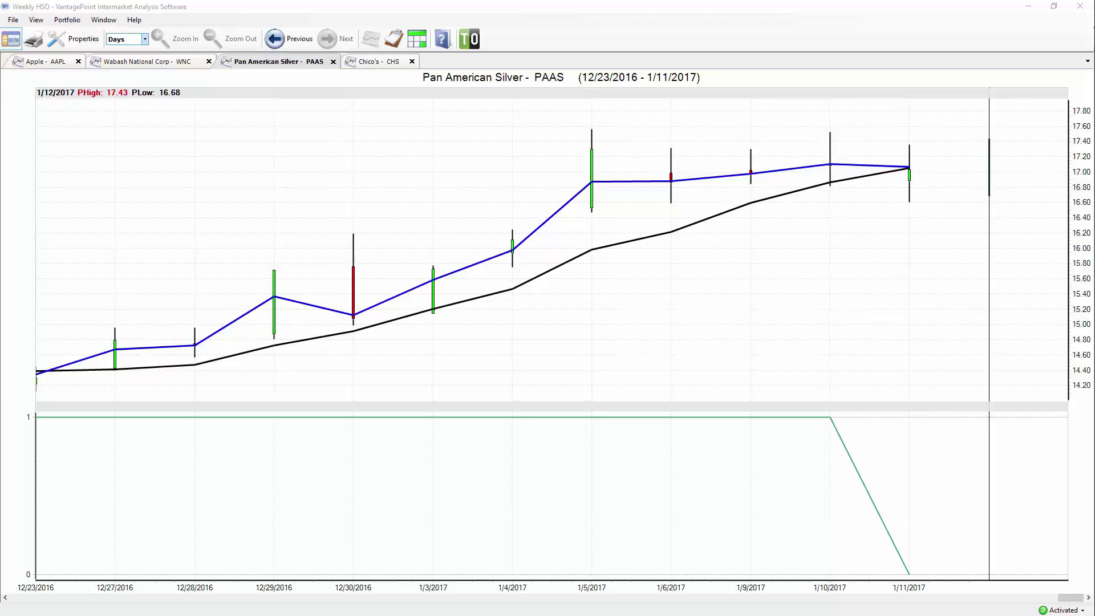
Measure the Pan American Silver move with ProfitCalc on a line from 12/28/2016 at about 14.71 to 1/11/2017 at about 17.02.
mouse_move(195, 346)
left_mouse_down()
mouse_move(821, 215)
mouse_move(909, 171)
left_mouse_up()
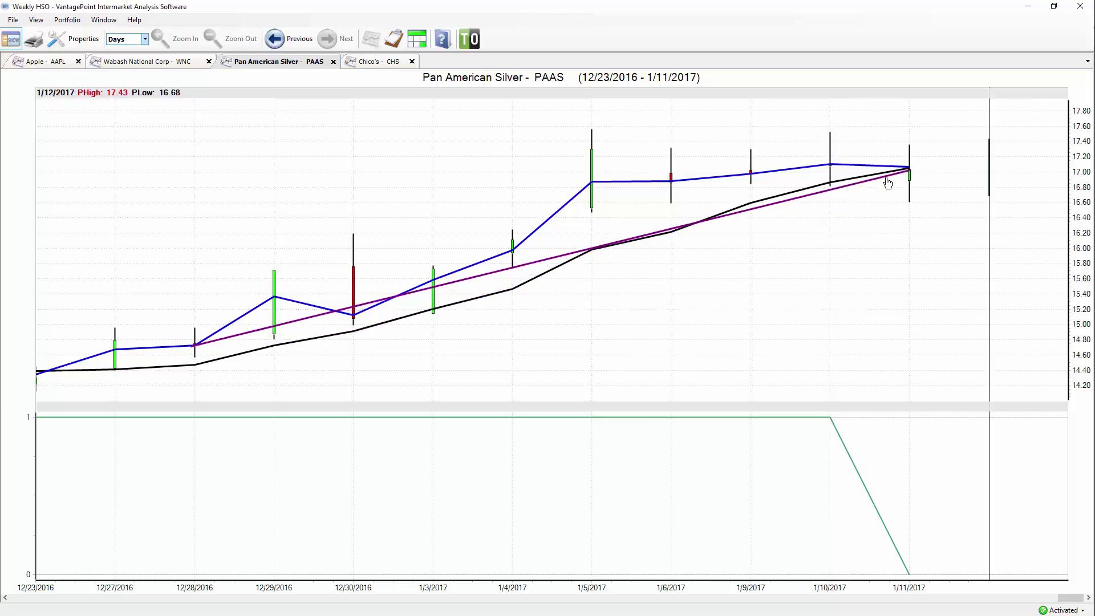
right_click(888, 179)
left_click(899, 244)
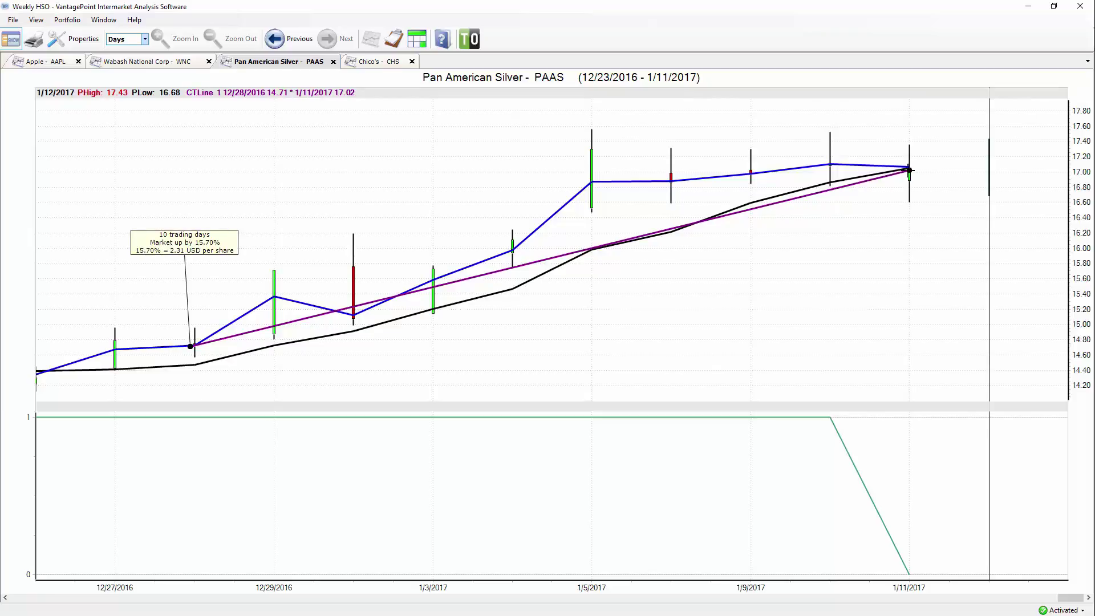
left_click_drag(901, 169, 872, 171)
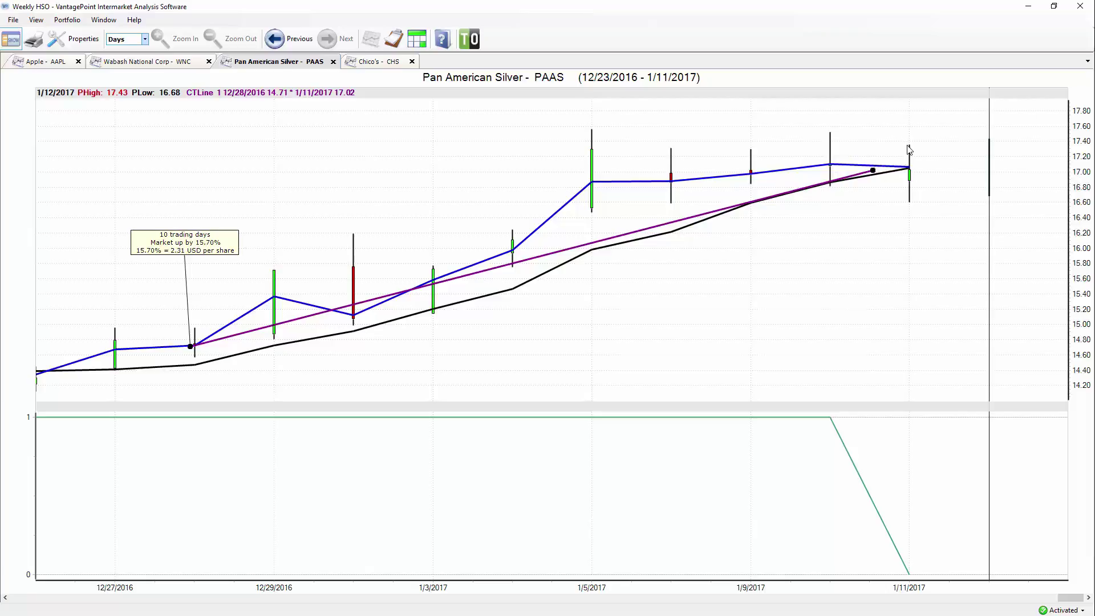
Mark the predicted high and low of the 1/12/2017 bar with short custom lines, and remove both lines.
left_click(986, 140)
left_click(990, 195)
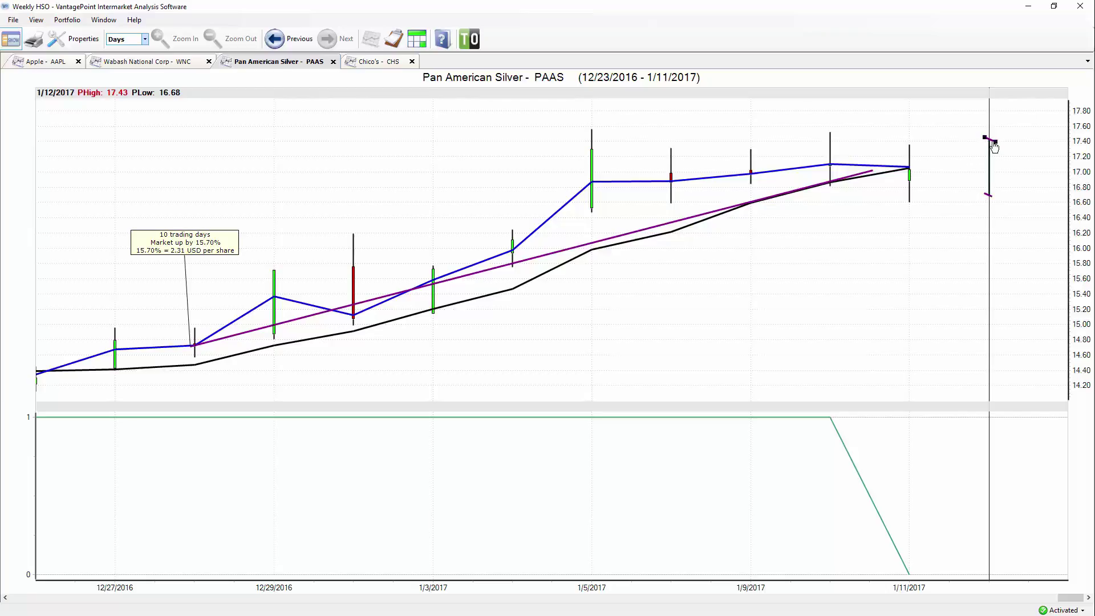
left_click_drag(989, 142, 985, 191)
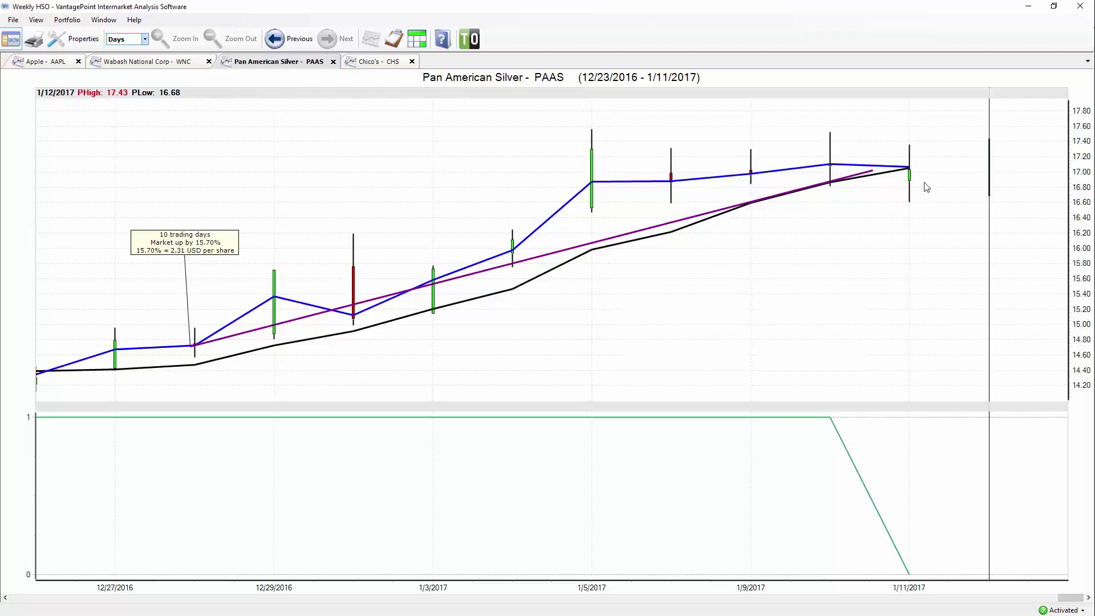
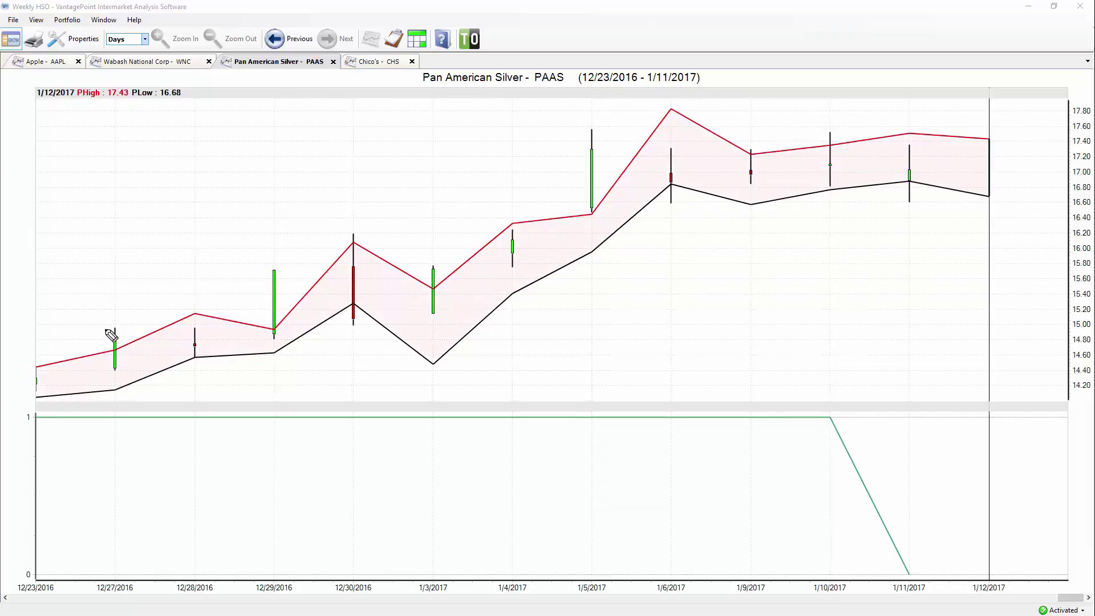
Circle the 12/27–12/28 candles, the predicted-low touches on 12/30 and 1/6, and the PIndex stretch around 12/30, with a rising arrow above the 12/29 candle.
mouse_move(106, 329)
left_mouse_down()
mouse_move(143, 325)
mouse_move(218, 351)
mouse_move(156, 376)
mouse_move(81, 343)
mouse_move(105, 329)
left_mouse_up()
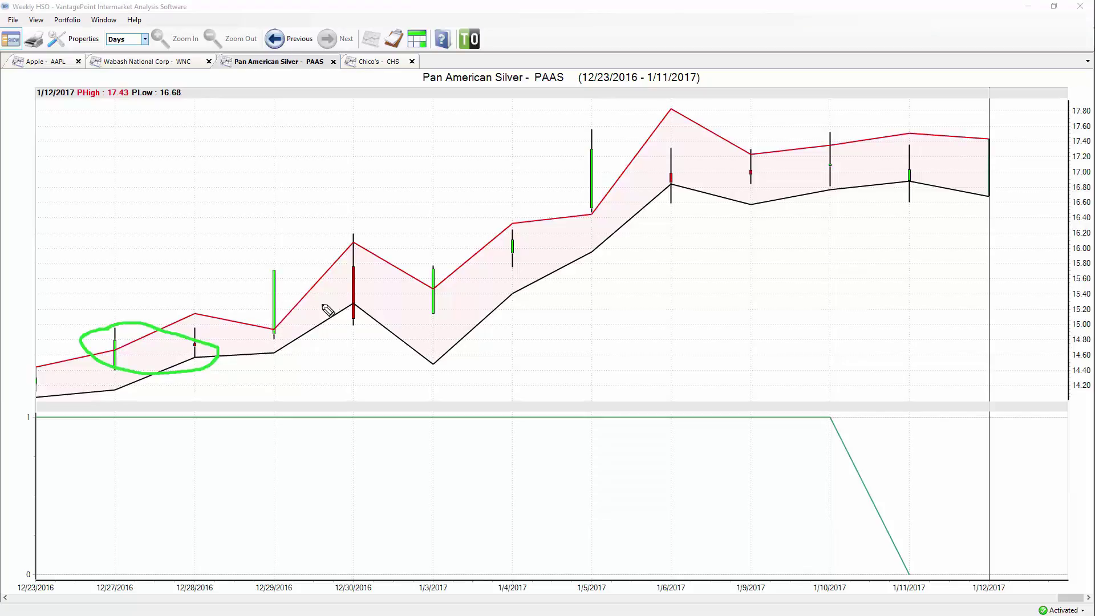
mouse_move(350, 301)
left_mouse_down()
mouse_move(366, 310)
mouse_move(343, 305)
mouse_move(353, 297)
left_mouse_up()
mouse_move(300, 391)
left_mouse_down()
mouse_move(394, 407)
mouse_move(329, 433)
mouse_move(308, 389)
left_mouse_up()
mouse_move(237, 251)
left_mouse_down()
mouse_move(288, 222)
mouse_move(264, 223)
mouse_move(296, 240)
left_mouse_up()
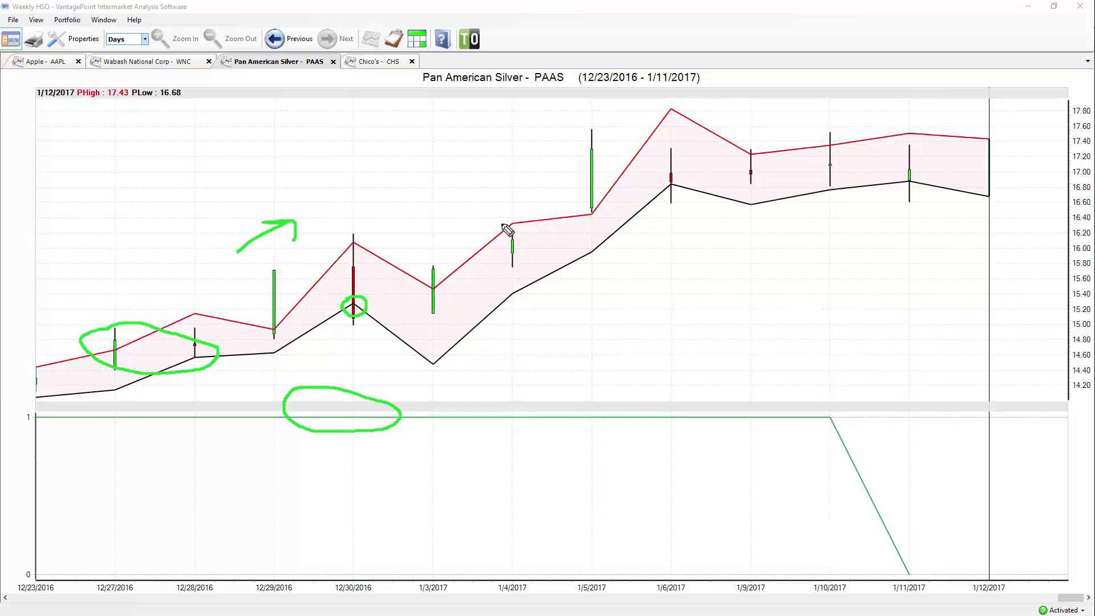
left_click_drag(683, 185, 678, 195)
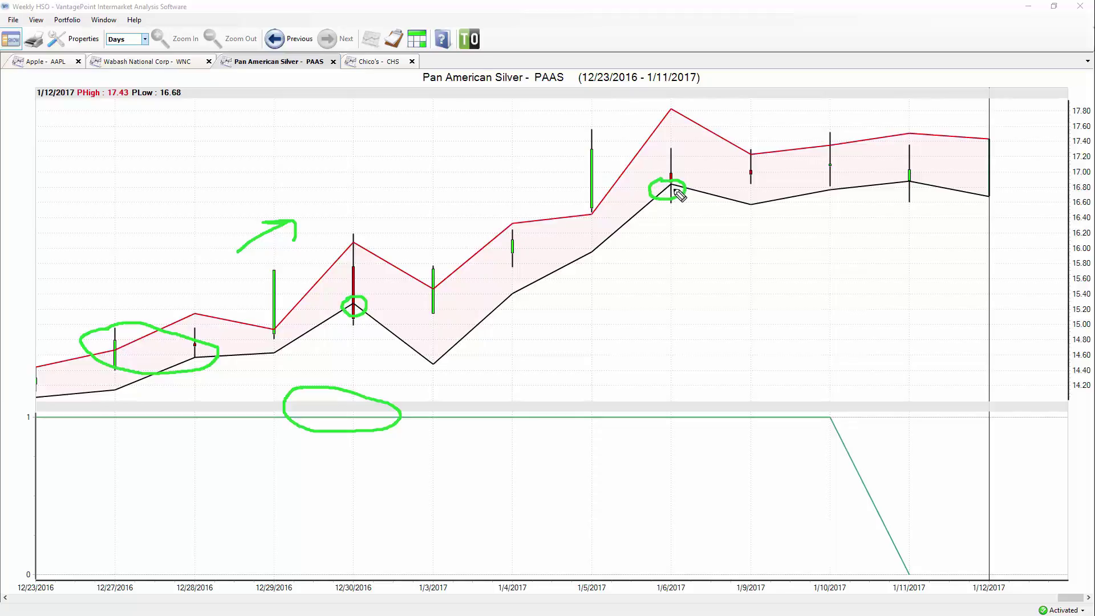
Circle the predicted highs on 1/9, 1/10 and 1/11–1/12 and the PIndex low on 1/11/2017, and clear the ink.
mouse_move(765, 152)
left_mouse_down()
mouse_move(730, 150)
mouse_move(758, 136)
left_mouse_up()
mouse_move(832, 139)
left_mouse_down()
mouse_move(814, 150)
mouse_move(935, 128)
mouse_move(1002, 141)
mouse_move(901, 143)
mouse_move(915, 129)
left_mouse_up()
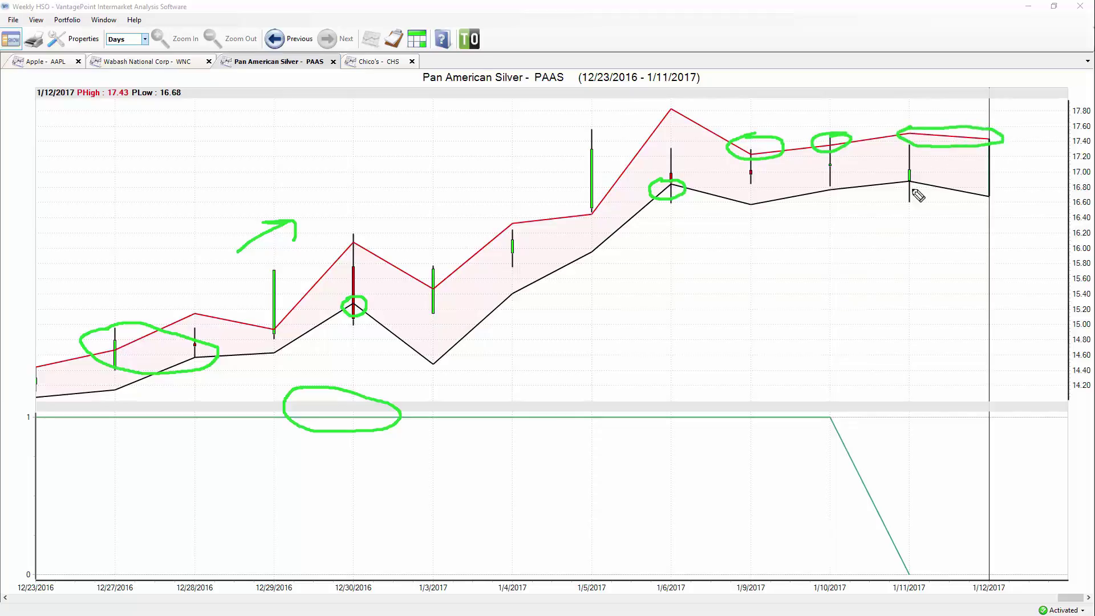
mouse_move(907, 567)
left_mouse_down()
mouse_move(917, 570)
mouse_move(906, 560)
left_mouse_up()
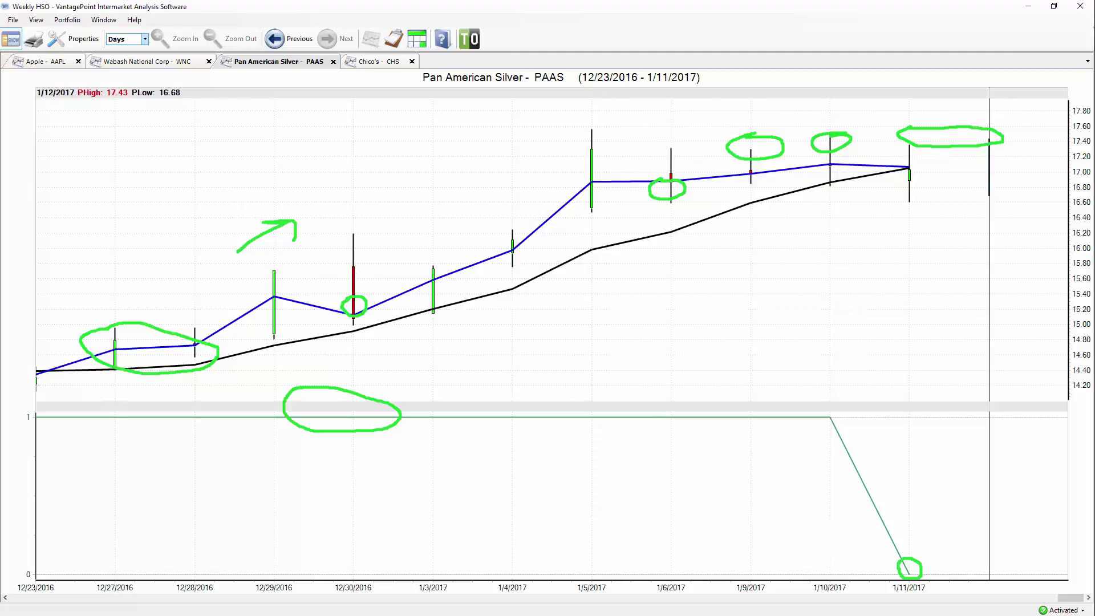
key("Escape")
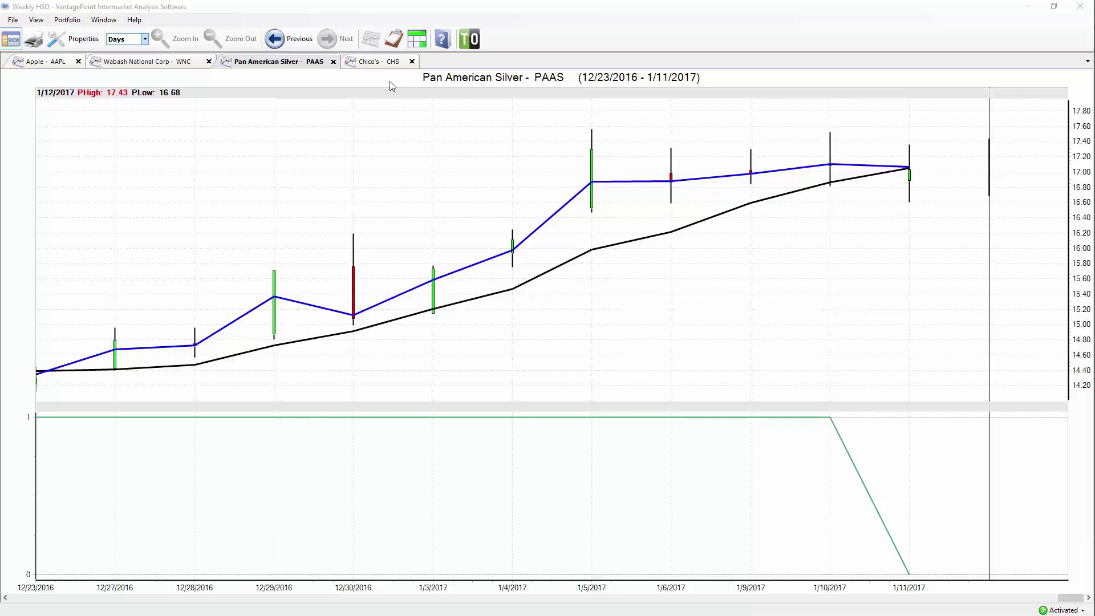
Switch to the Chico's chart, mark the 11/8–11/9 crossover candles with circles and a rising arrow, and circle the symbol title.
left_click(382, 63)
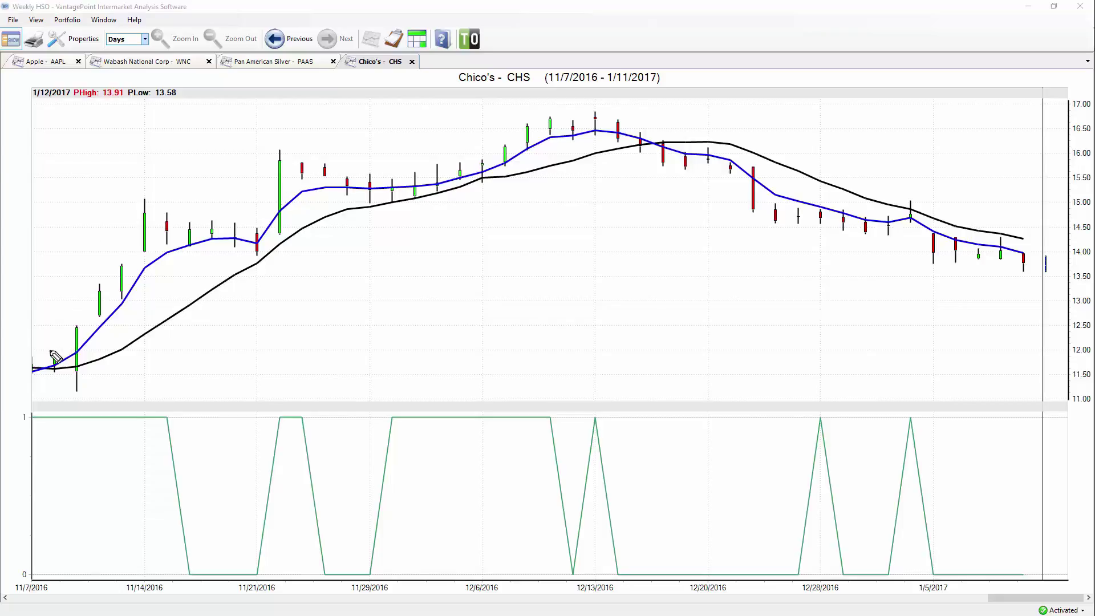
mouse_move(50, 353)
left_mouse_down()
mouse_move(75, 366)
mouse_move(63, 381)
mouse_move(39, 368)
mouse_move(42, 342)
mouse_move(74, 307)
mouse_move(55, 309)
mouse_move(75, 304)
mouse_move(71, 326)
mouse_move(86, 337)
mouse_move(78, 395)
mouse_move(69, 326)
left_mouse_up()
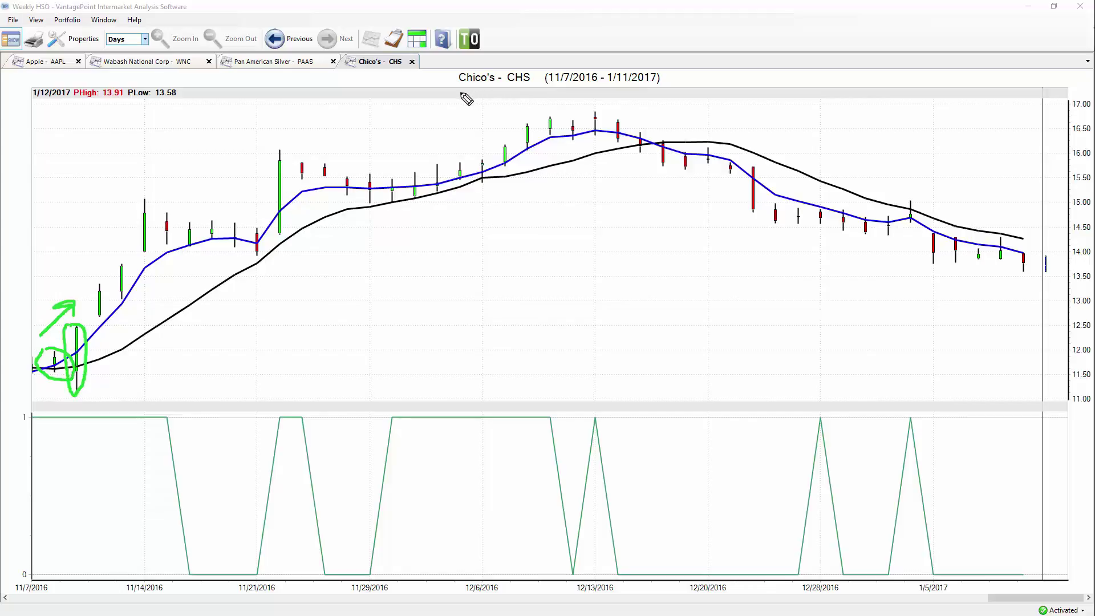
mouse_move(459, 95)
left_mouse_down()
mouse_move(535, 97)
mouse_move(544, 84)
mouse_move(491, 66)
mouse_move(462, 91)
left_mouse_up()
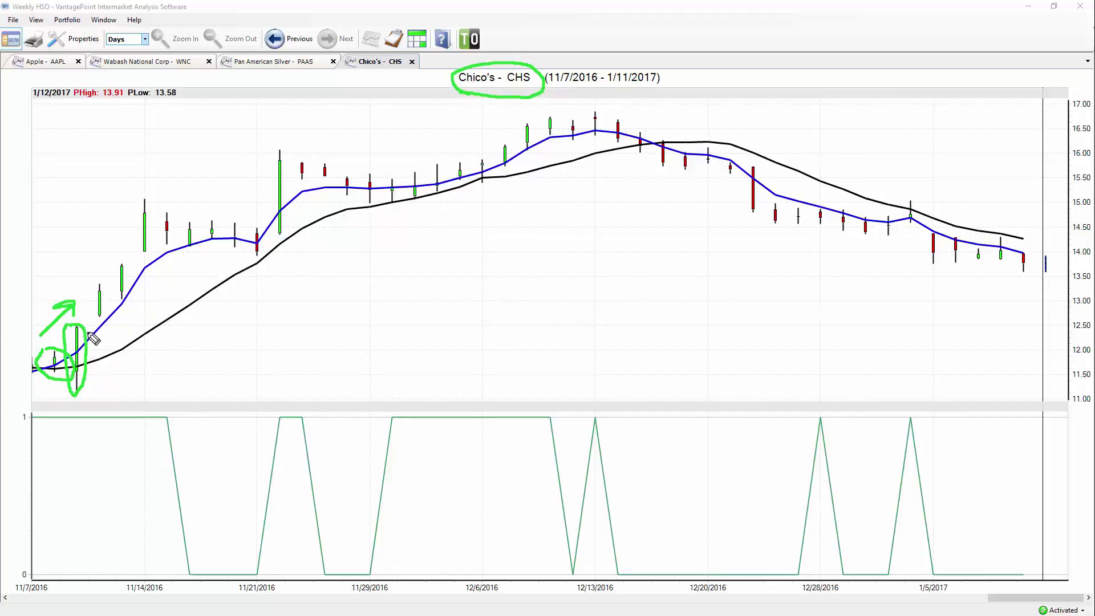
Mark the mid-November pause with downward and sideways arrows, circle the 11/30–12/1 candles with an arrow rising toward 12/9, and clear the ink.
mouse_move(169, 244)
left_mouse_down()
mouse_move(169, 281)
mouse_move(220, 236)
mouse_move(244, 244)
mouse_move(235, 251)
left_mouse_up()
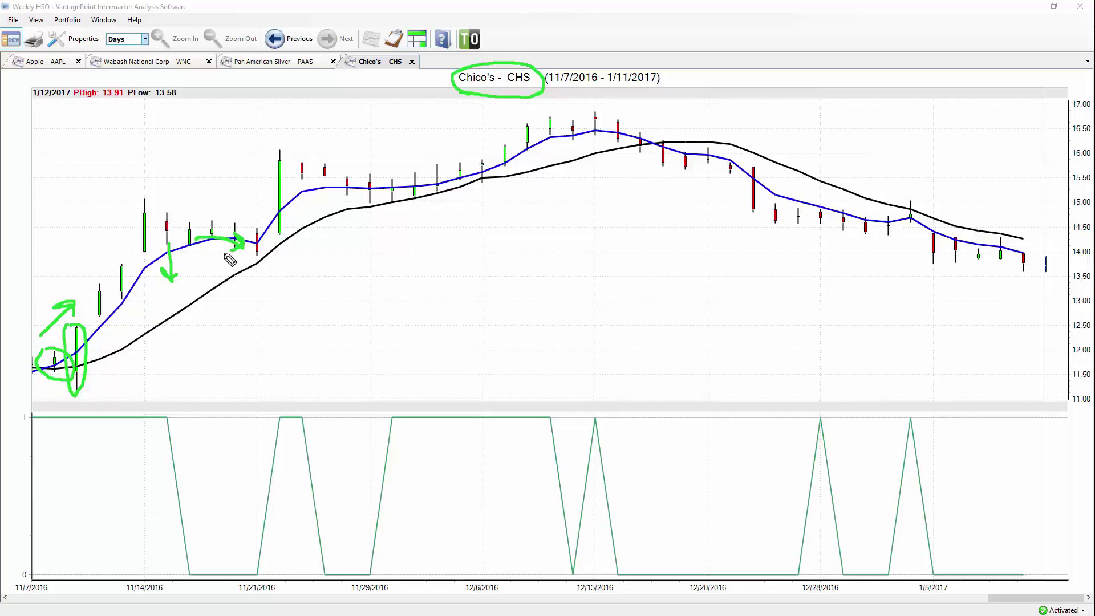
mouse_move(218, 254)
left_mouse_down()
mouse_move(219, 265)
mouse_move(232, 259)
left_mouse_up()
mouse_move(390, 181)
left_mouse_down()
mouse_move(498, 173)
mouse_move(561, 130)
mouse_move(562, 140)
left_mouse_up()
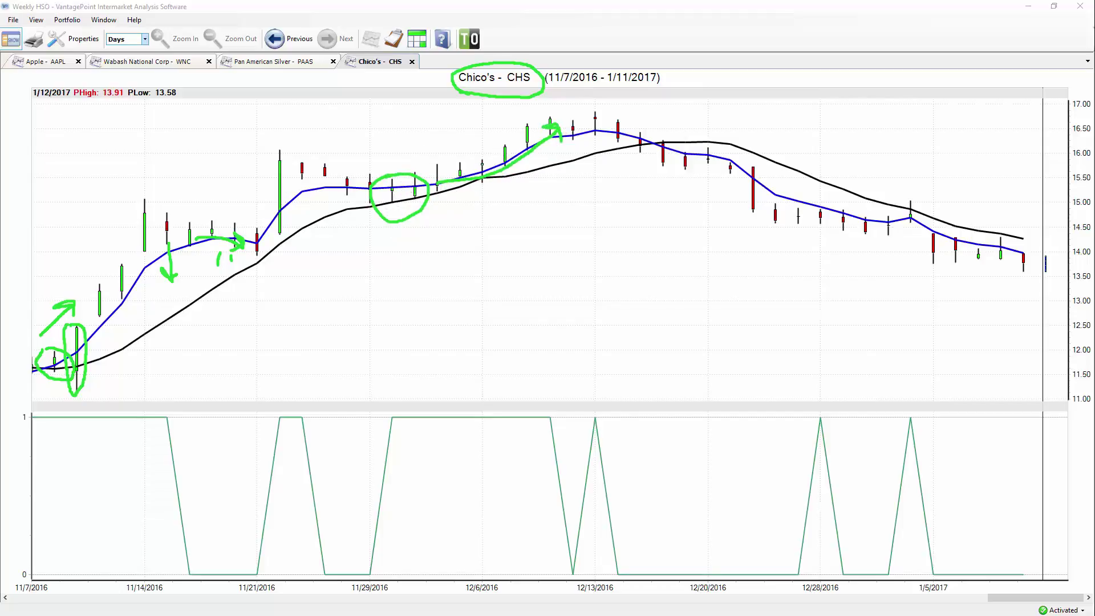
key("e")
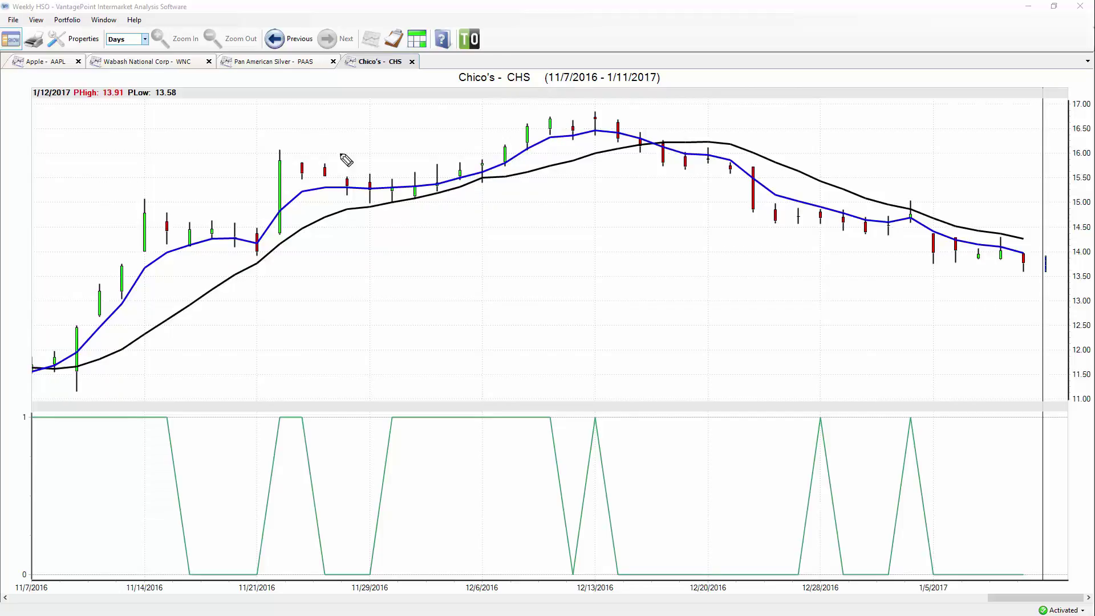
Circle the 12/16 crossover with an arrow leading onward, circle the PIndex lows around 12/13, and point an upward arrow at the averages above.
mouse_move(652, 131)
left_mouse_down()
mouse_move(686, 147)
mouse_move(639, 148)
mouse_move(685, 130)
left_mouse_up()
mouse_move(657, 165)
left_mouse_down()
mouse_move(658, 196)
mouse_move(710, 205)
mouse_move(683, 211)
left_mouse_up()
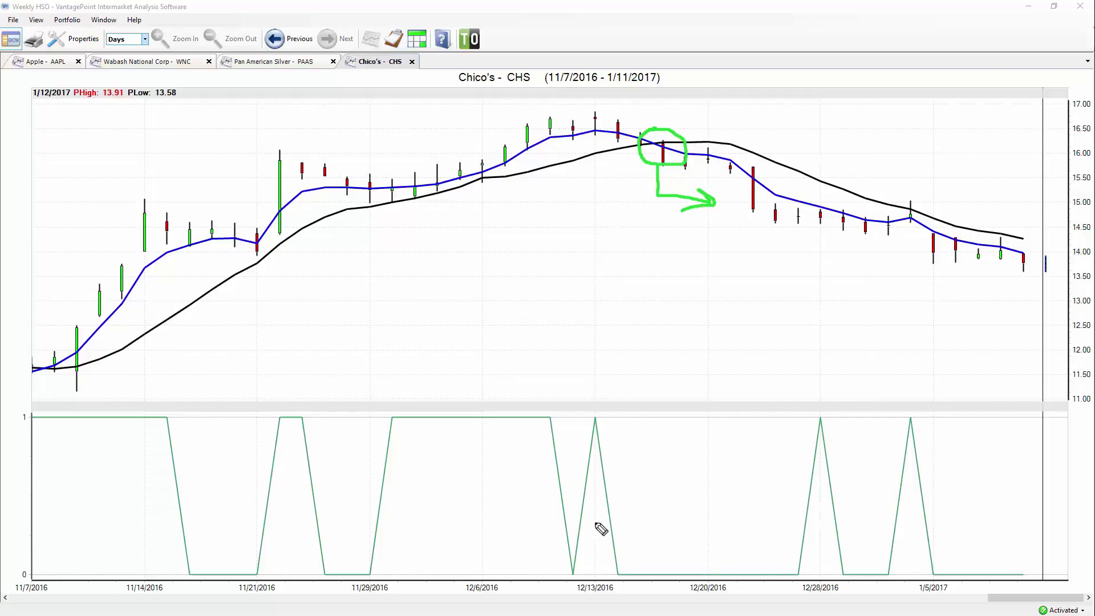
mouse_move(578, 529)
left_mouse_down()
mouse_move(622, 538)
mouse_move(657, 584)
mouse_move(579, 586)
mouse_move(580, 531)
left_mouse_up()
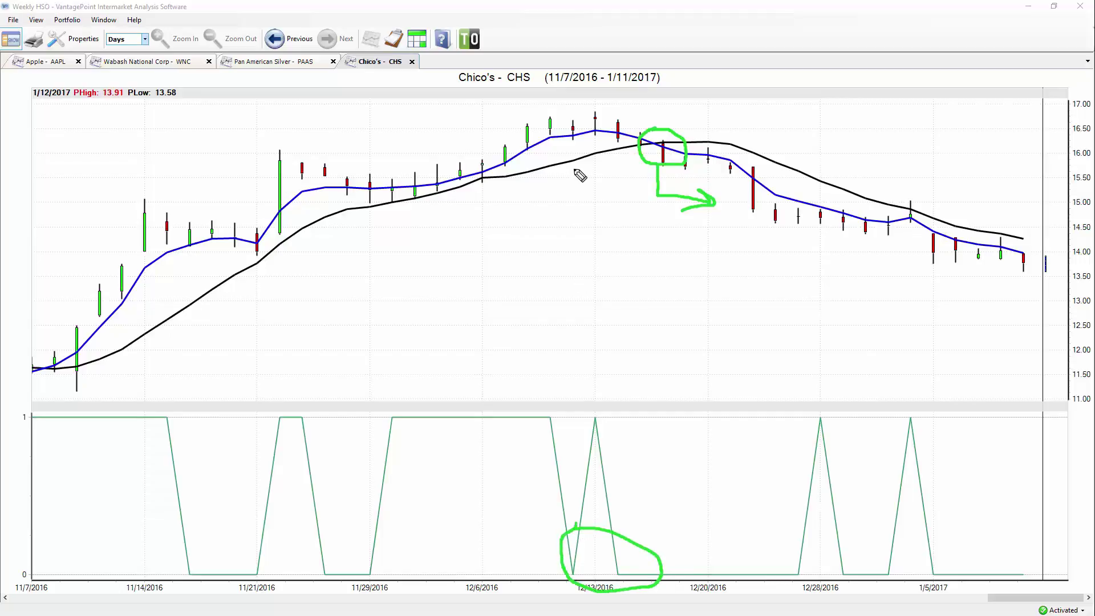
mouse_move(586, 201)
left_mouse_down()
mouse_move(585, 166)
mouse_move(592, 171)
left_mouse_up()
Measure Chico's uptrend with ProfitCalc on a line from 11/9/2016 at about 11.69 to 12/16/2016 at about 16.20, reposition its label, and clear the ink.
left_click_drag(77, 366, 662, 144)
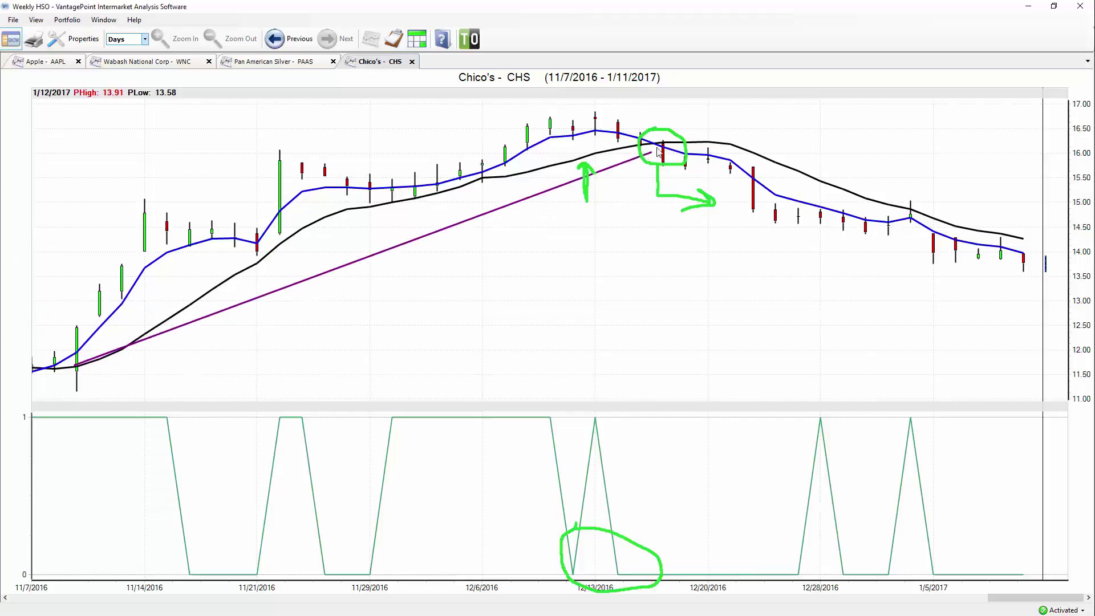
right_click(626, 166)
left_click(656, 222)
mouse_move(96, 338)
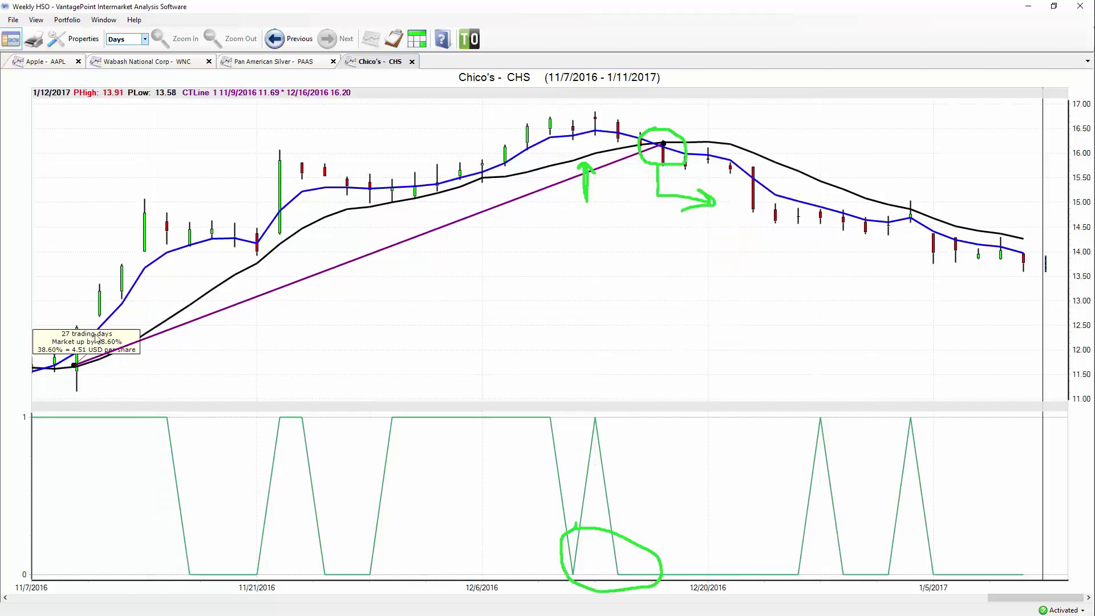
left_click_drag(96, 337, 121, 212)
key("Escape")
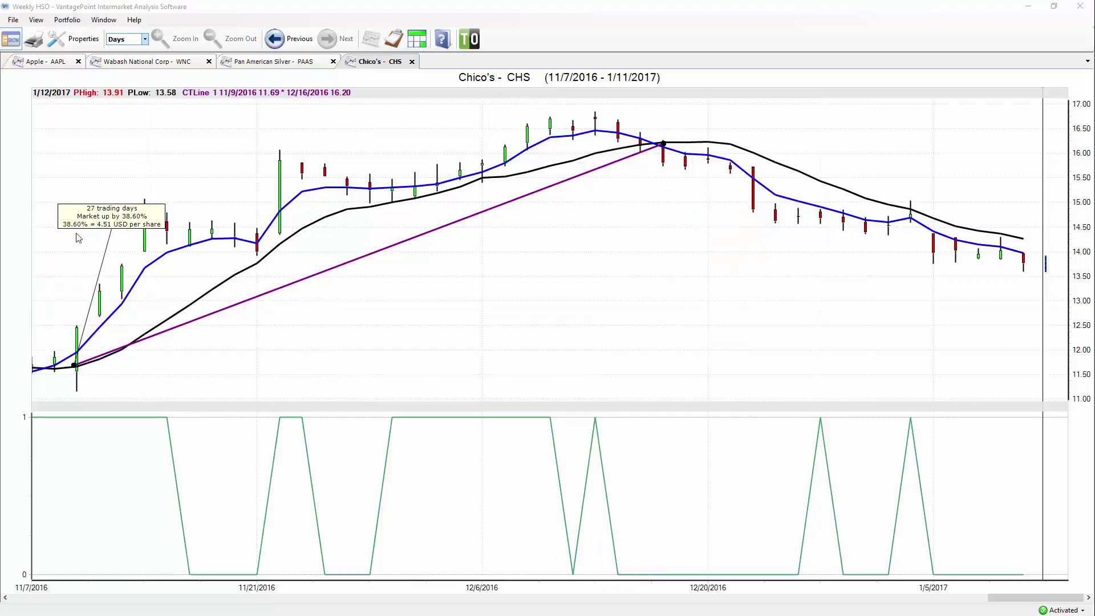
Measure Chico's downtrend with ProfitCalc on a line from 12/19/2016 at about 16.03 to 1/11/2017 at about 13.79, and reposition and underline its label.
left_click_drag(663, 142, 995, 263)
right_click(995, 259)
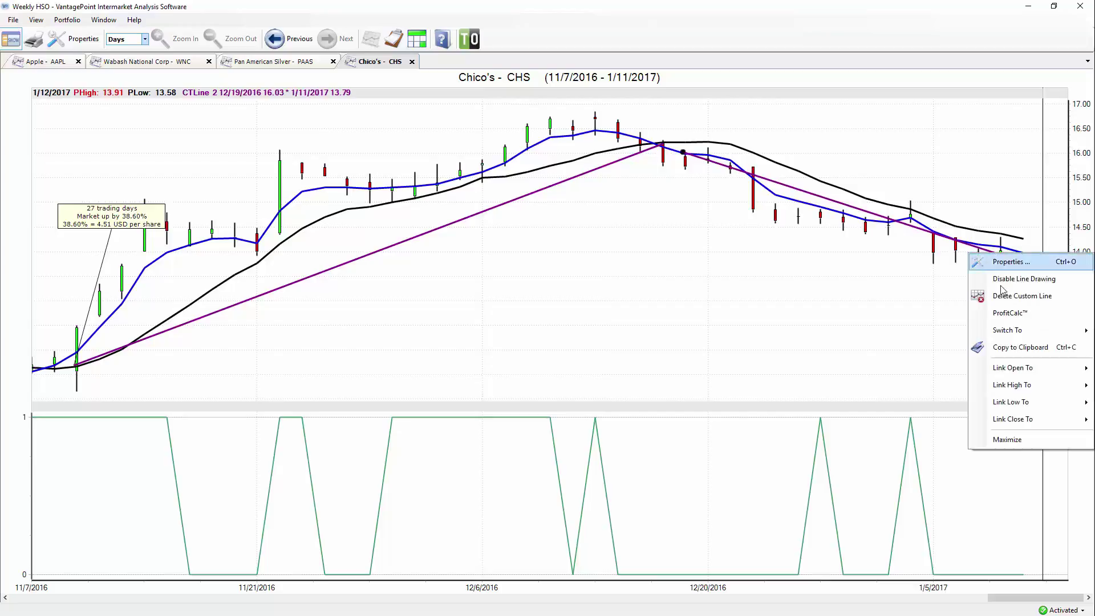
left_click(1002, 313)
left_click_drag(706, 124, 692, 222)
left_click_drag(617, 245, 722, 245)
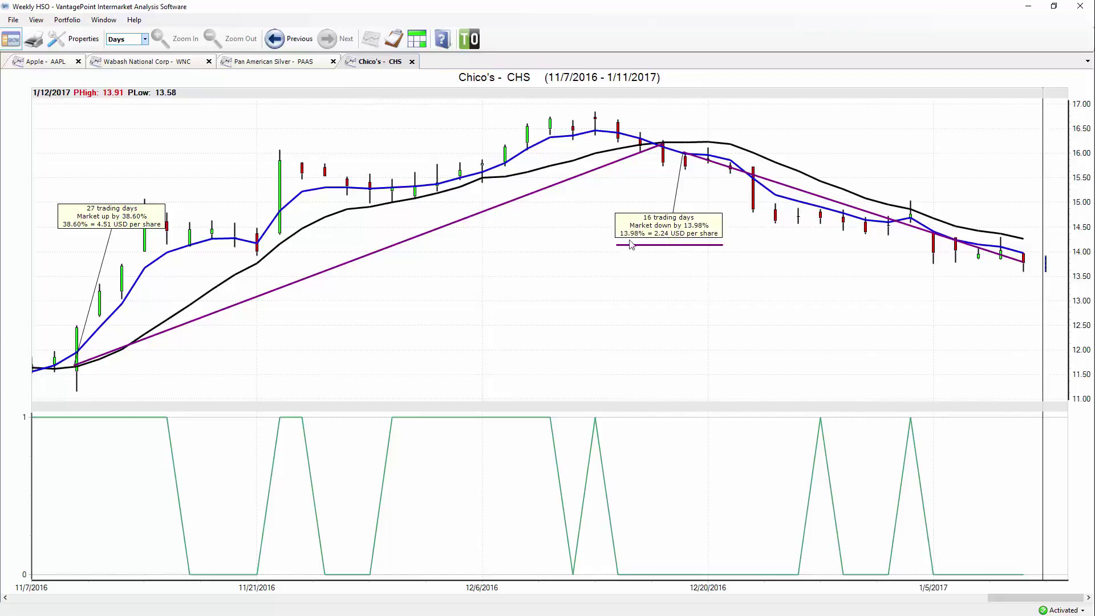